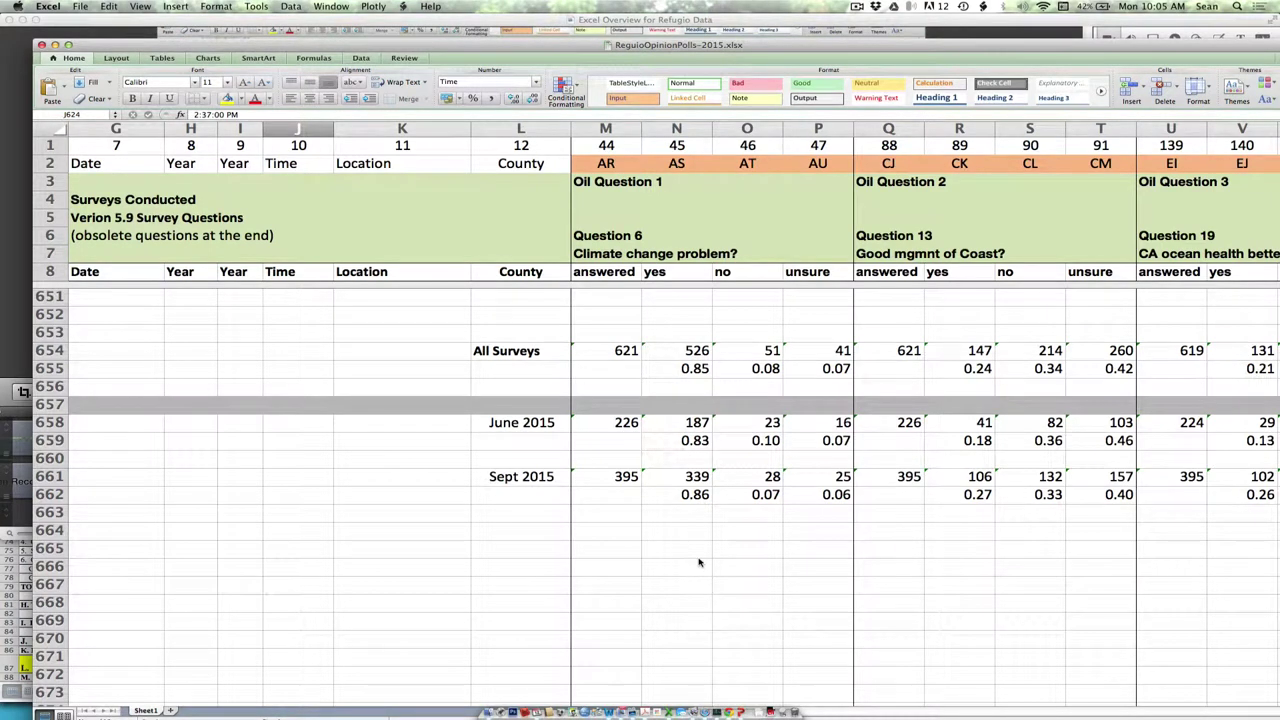
Step: Examine the all-survey, June 2015 and Sept 2015 results for Oil Questions 1 to 4, from climate change to seafood ounces
scroll(699, 563, right, 3)
scroll(699, 563, right, 2)
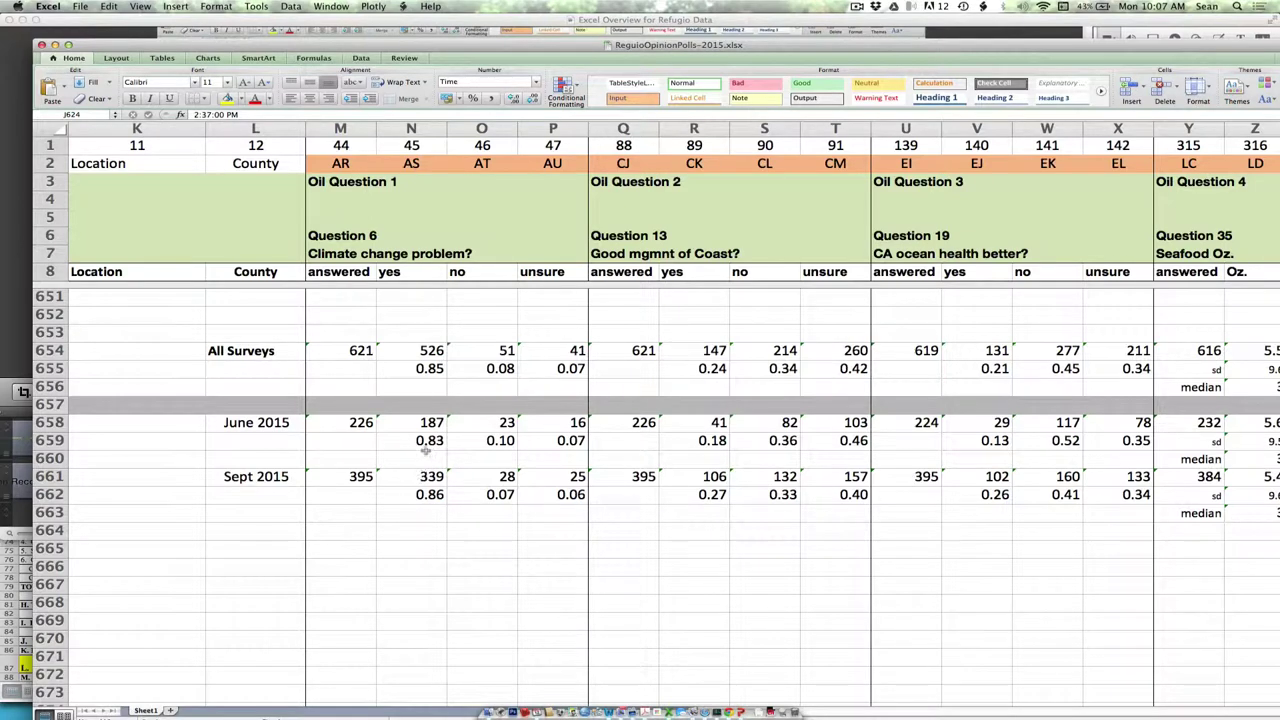
scroll(446, 503, right, 5)
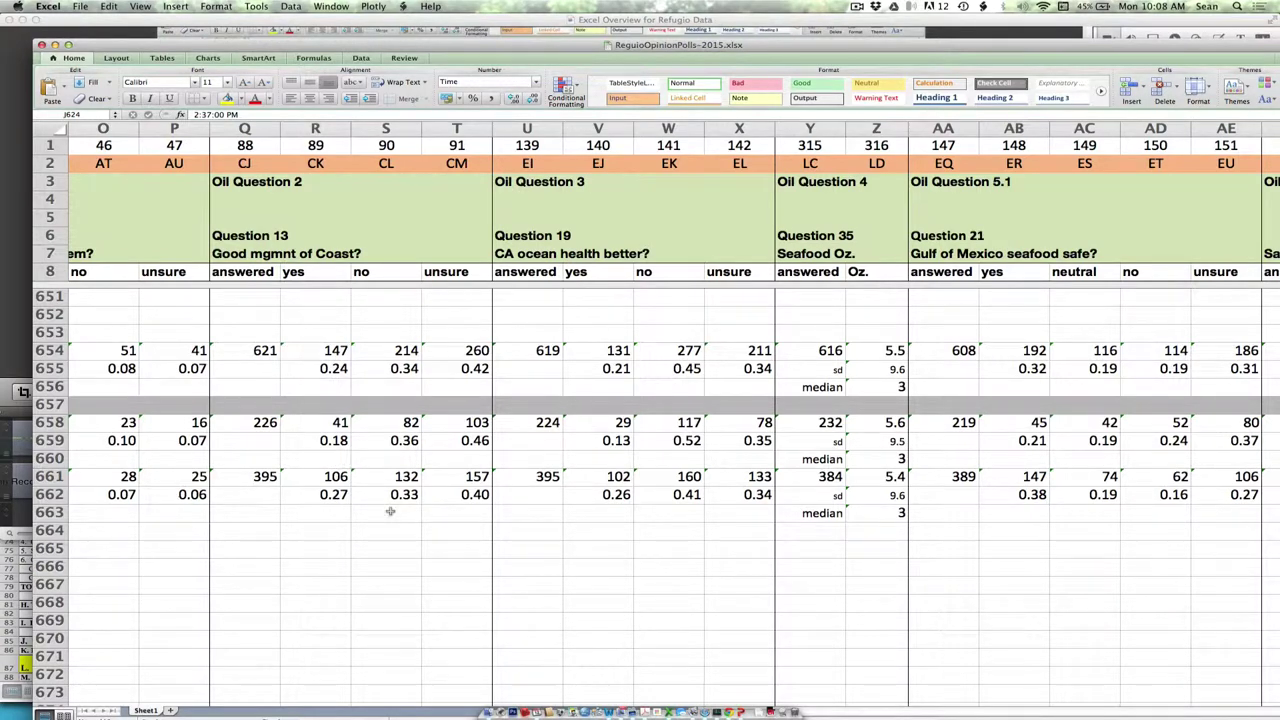
scroll(390, 511, left, 2)
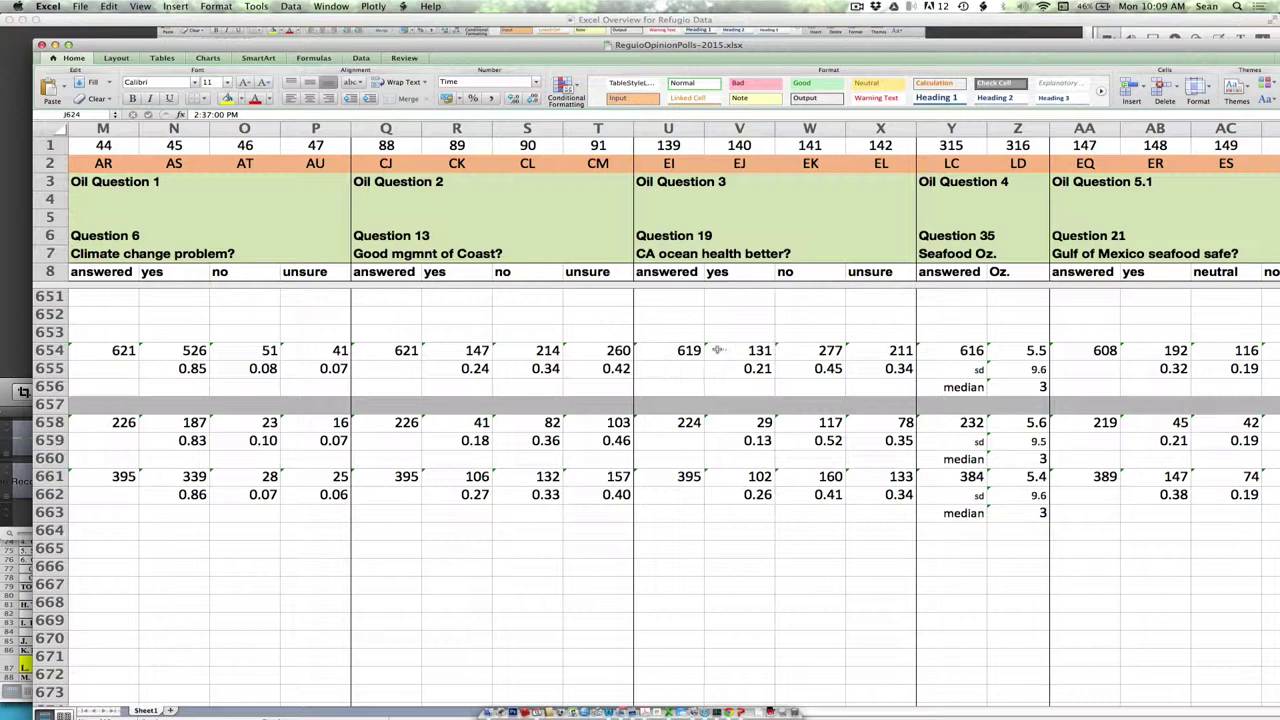
scroll(736, 494, right, 2)
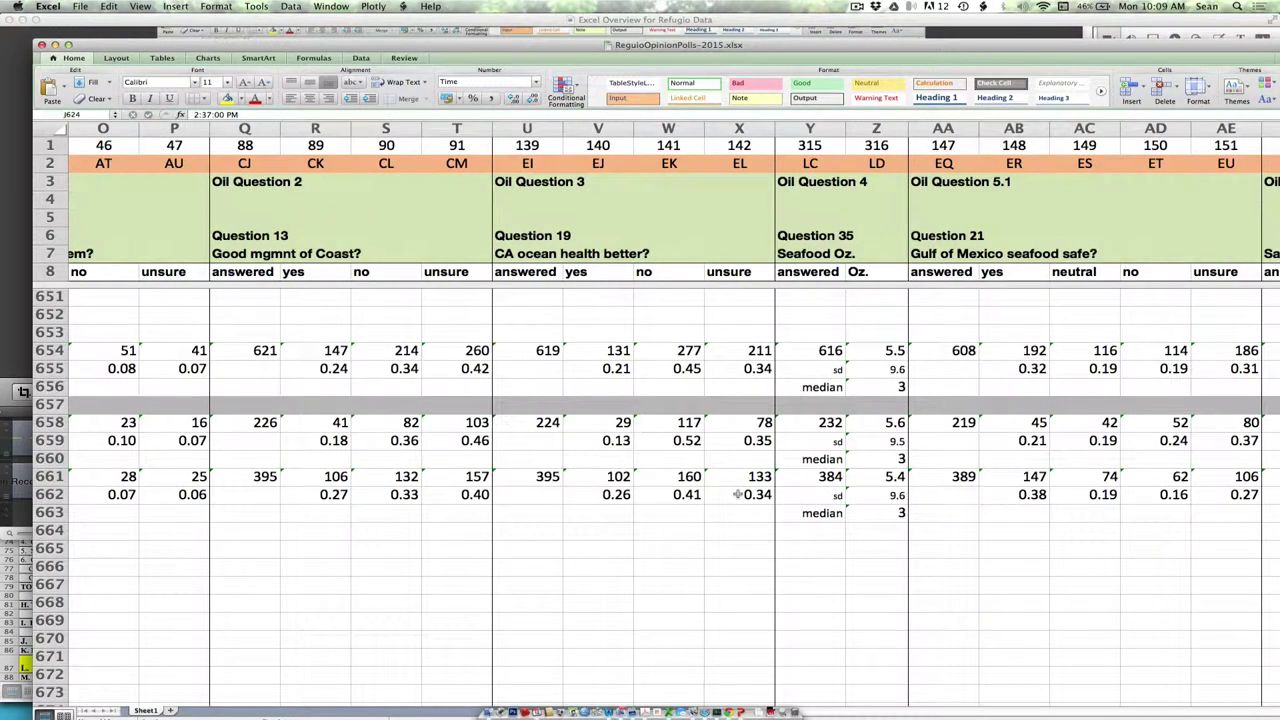
scroll(737, 494, right, 3)
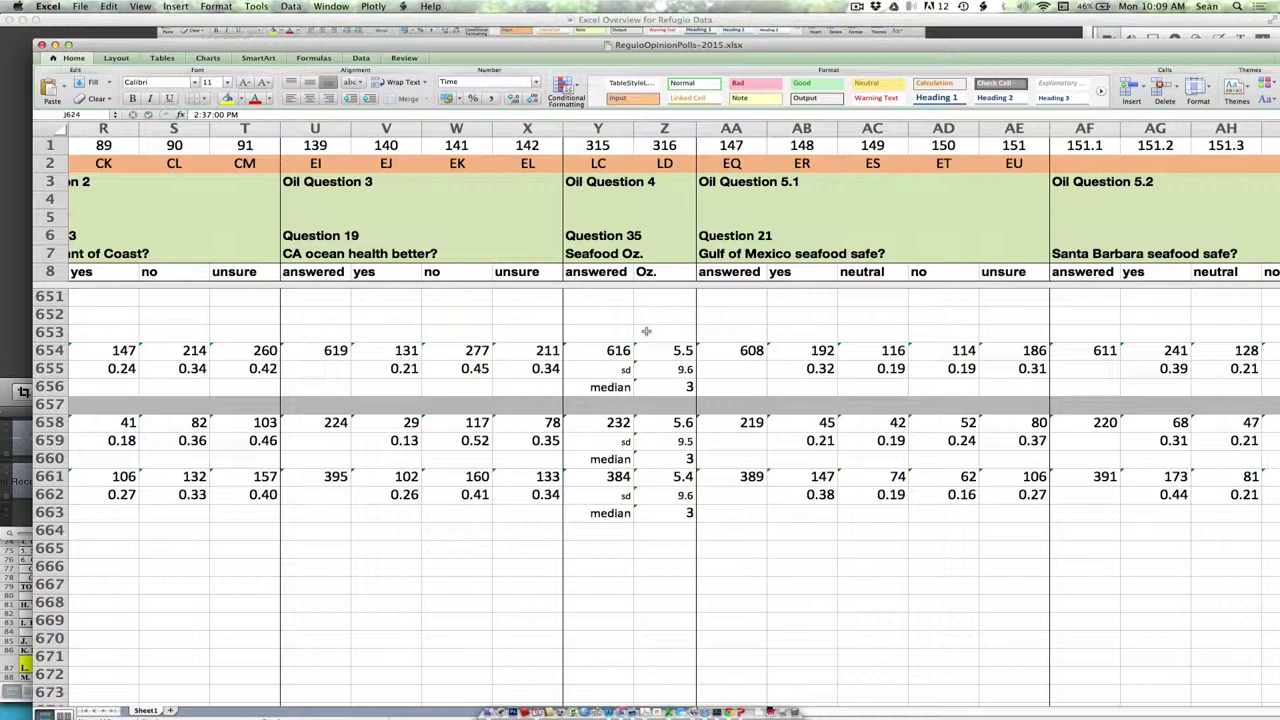
scroll(646, 331, right, 4)
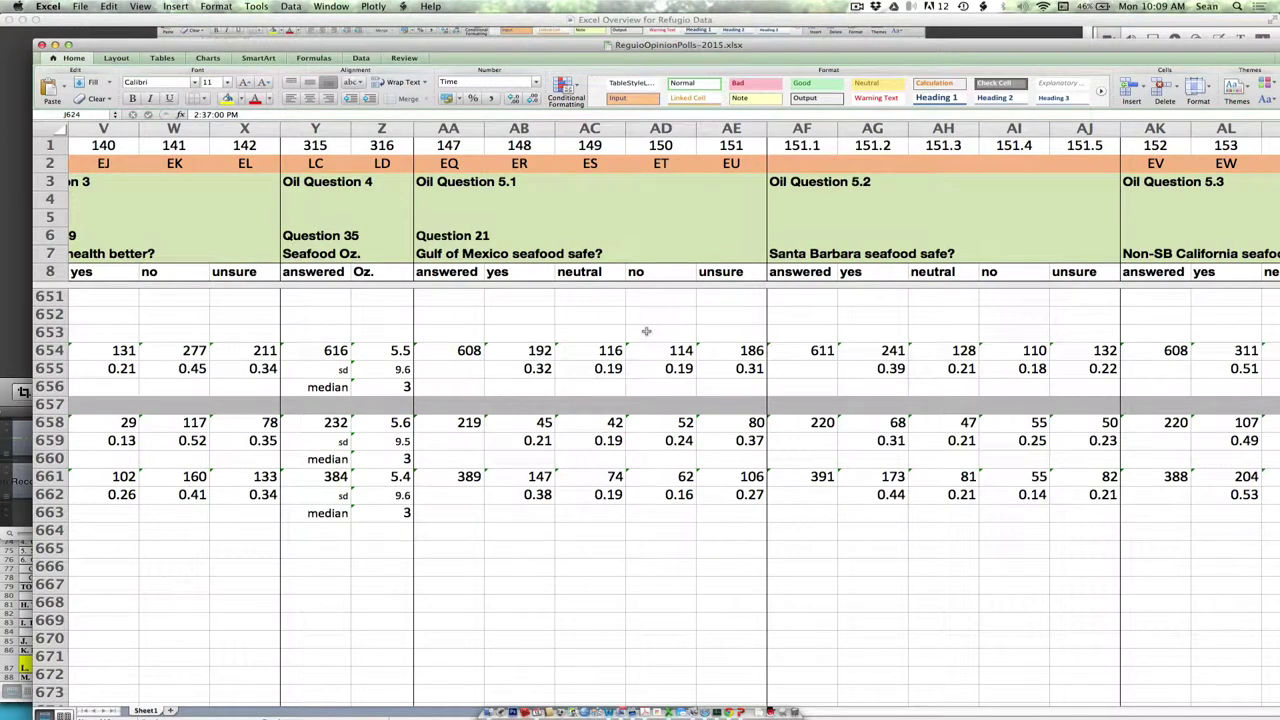
Step: Survey the layout of the seafood safety columns for Oil Questions 5.1 to 5.8, from Gulf of Mexico to Thailand
scroll(560, 310, right, 14)
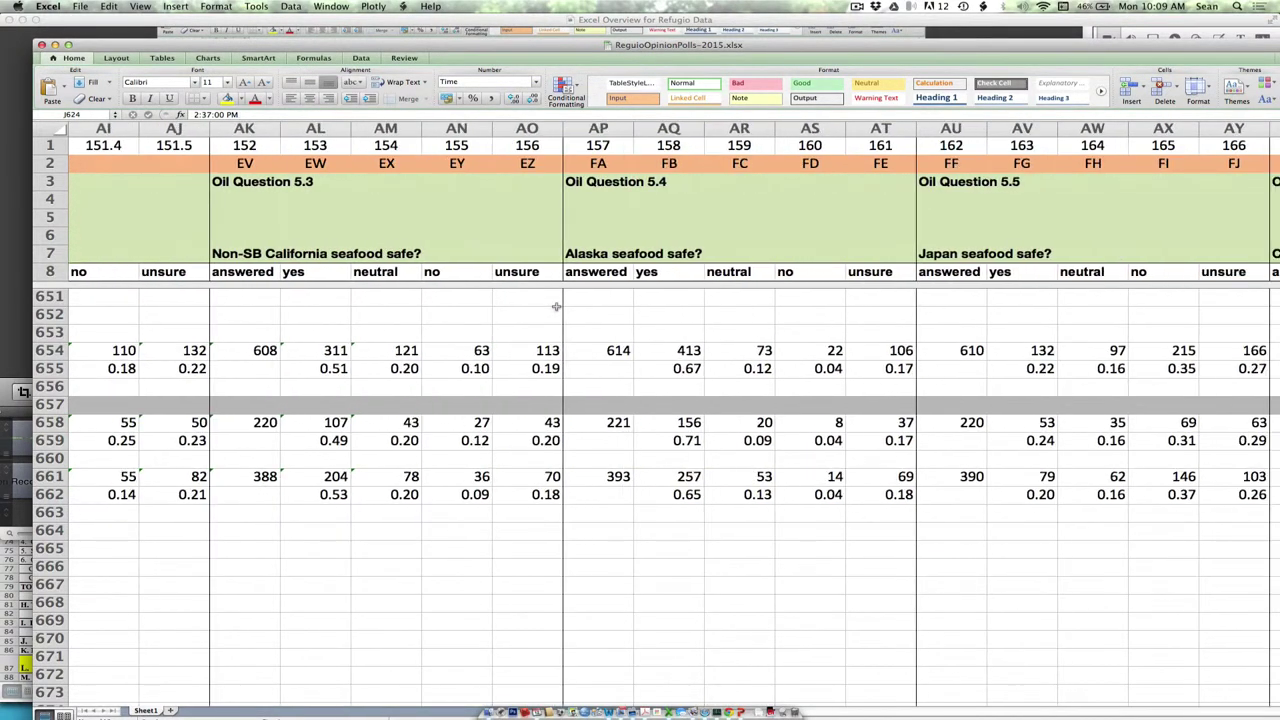
scroll(556, 306, right, 17)
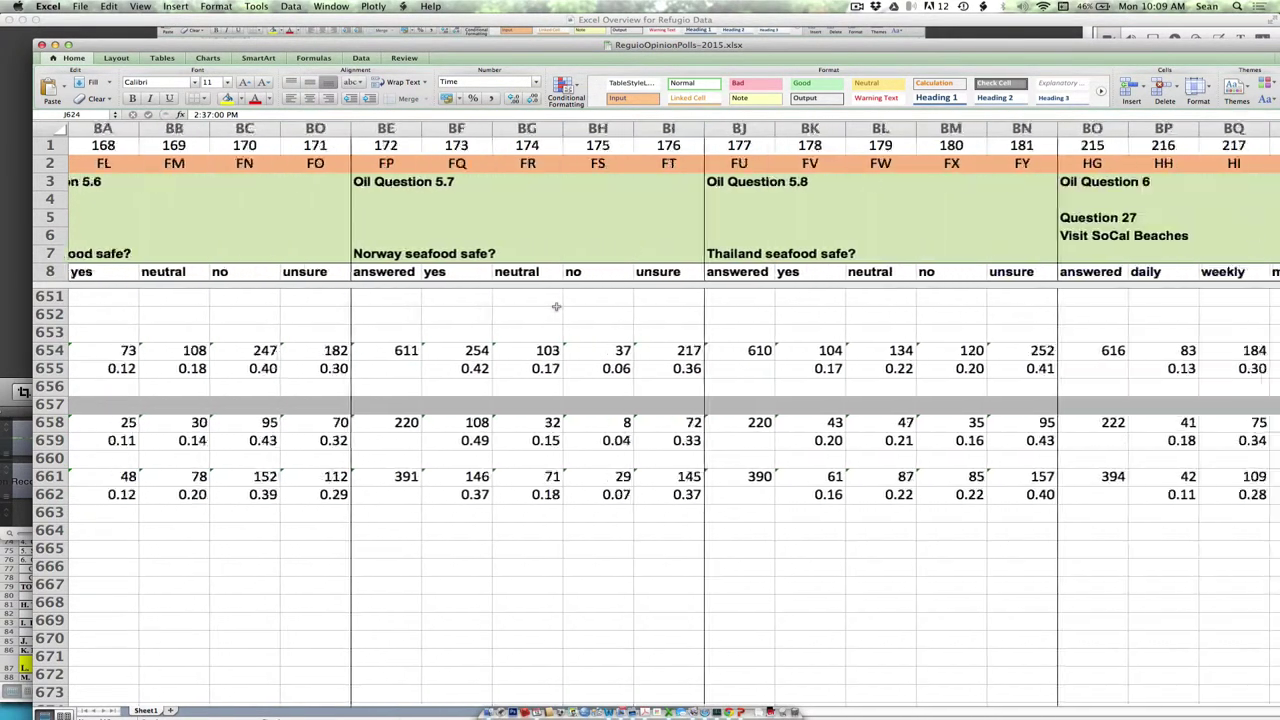
scroll(556, 306, right, 3)
scroll(556, 306, left, 20)
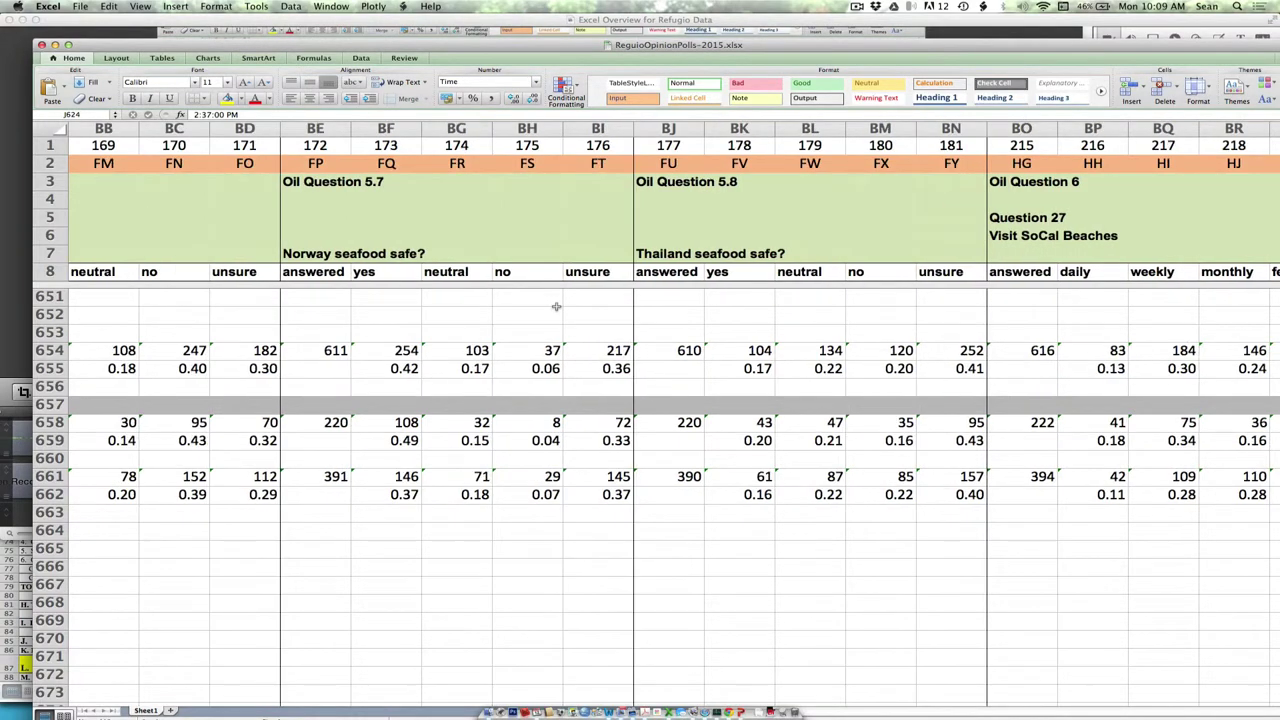
scroll(556, 306, left, 7)
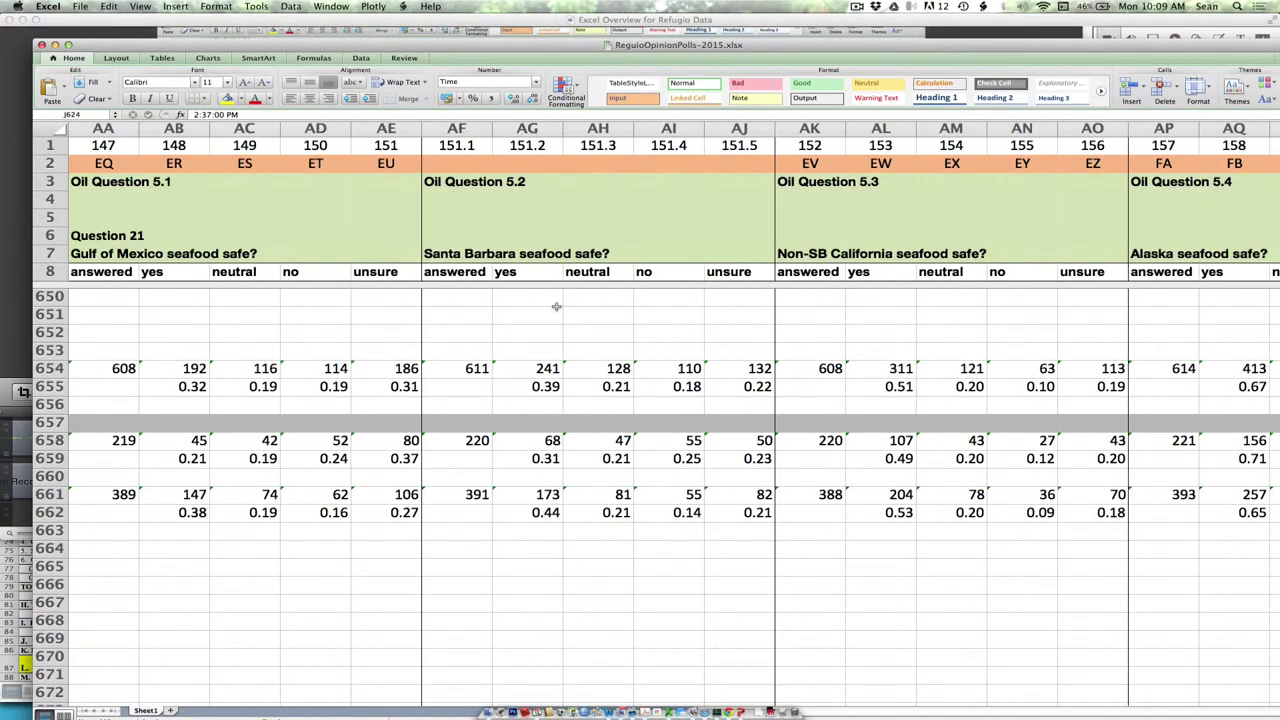
click(542, 329)
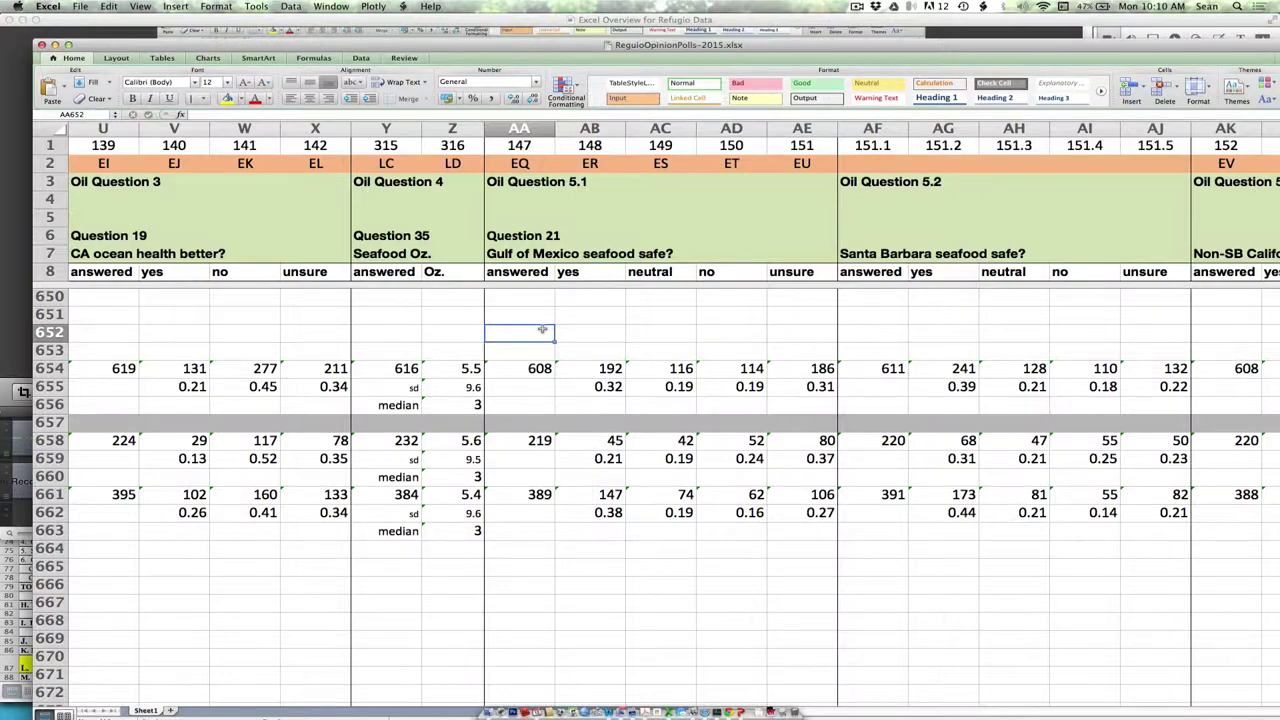
scroll(542, 329, right, 10)
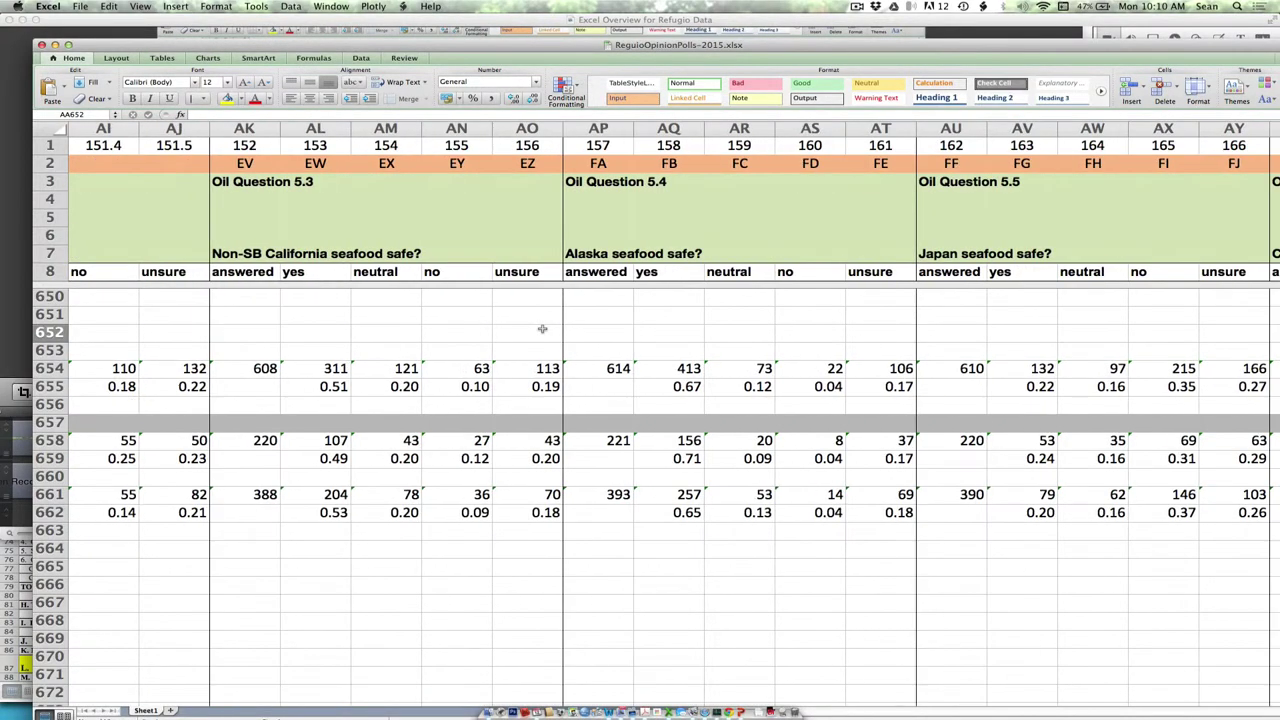
scroll(542, 329, right, 3)
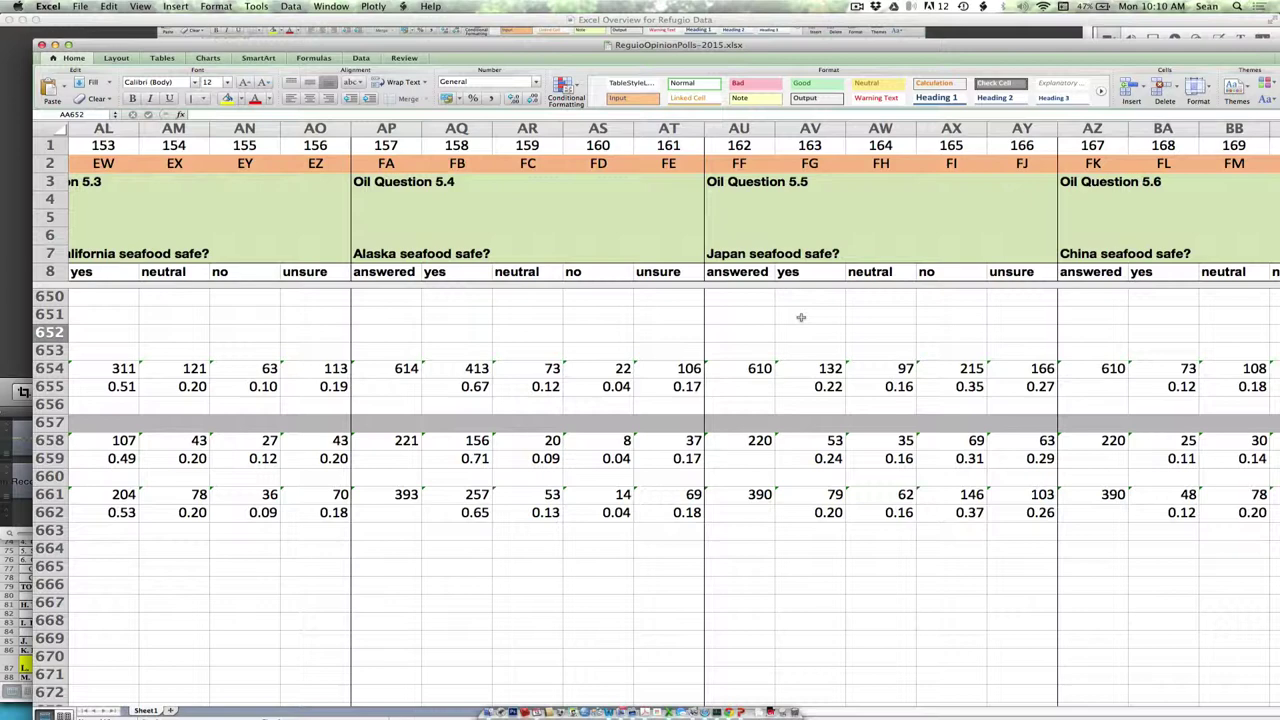
Step: Compare the seafood safety response shares by origin, from Gulf of Mexico and Santa Barbara through Alaska, Japan, China, Norway and Thailand
scroll(801, 317, left, 10)
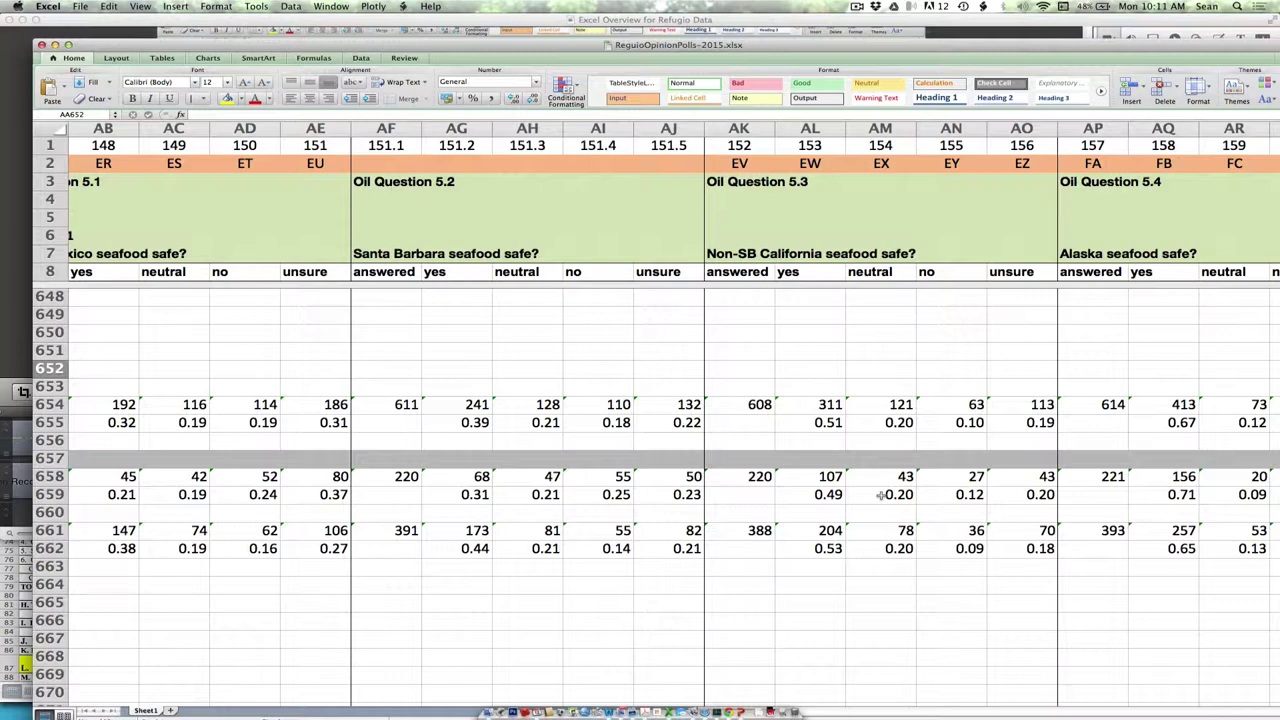
scroll(577, 410, left, 6)
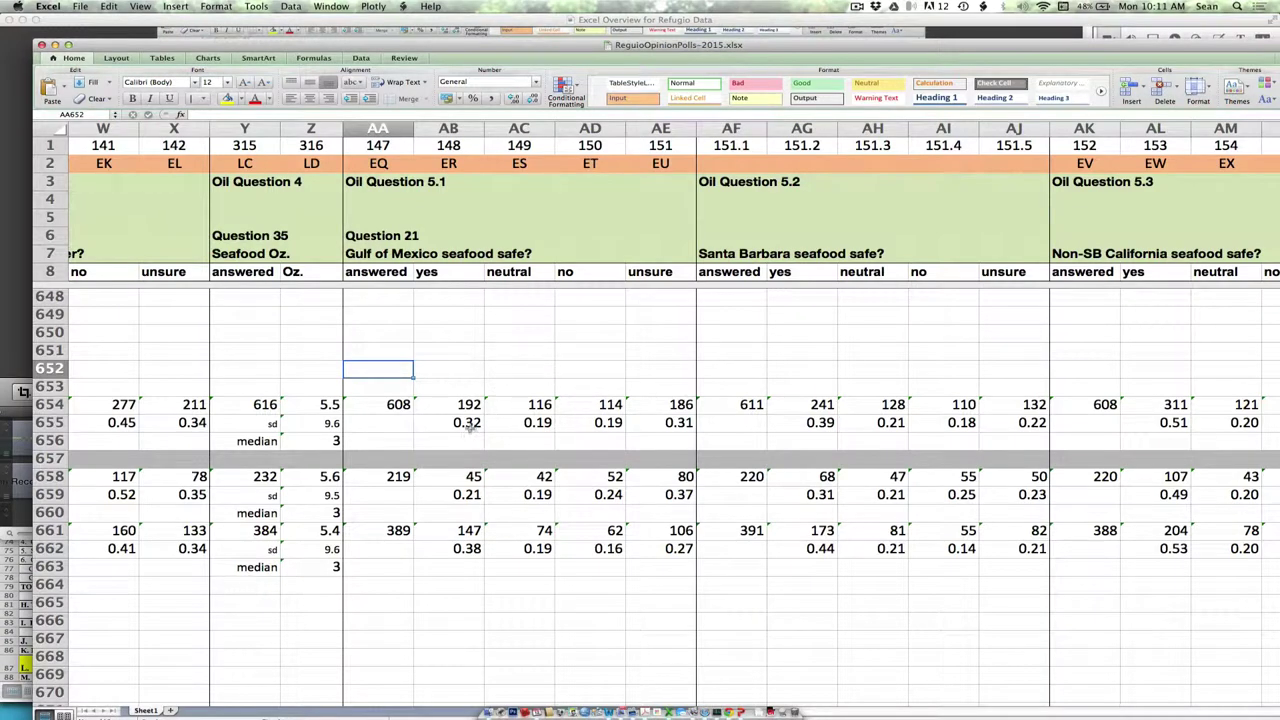
scroll(468, 425, right, 3)
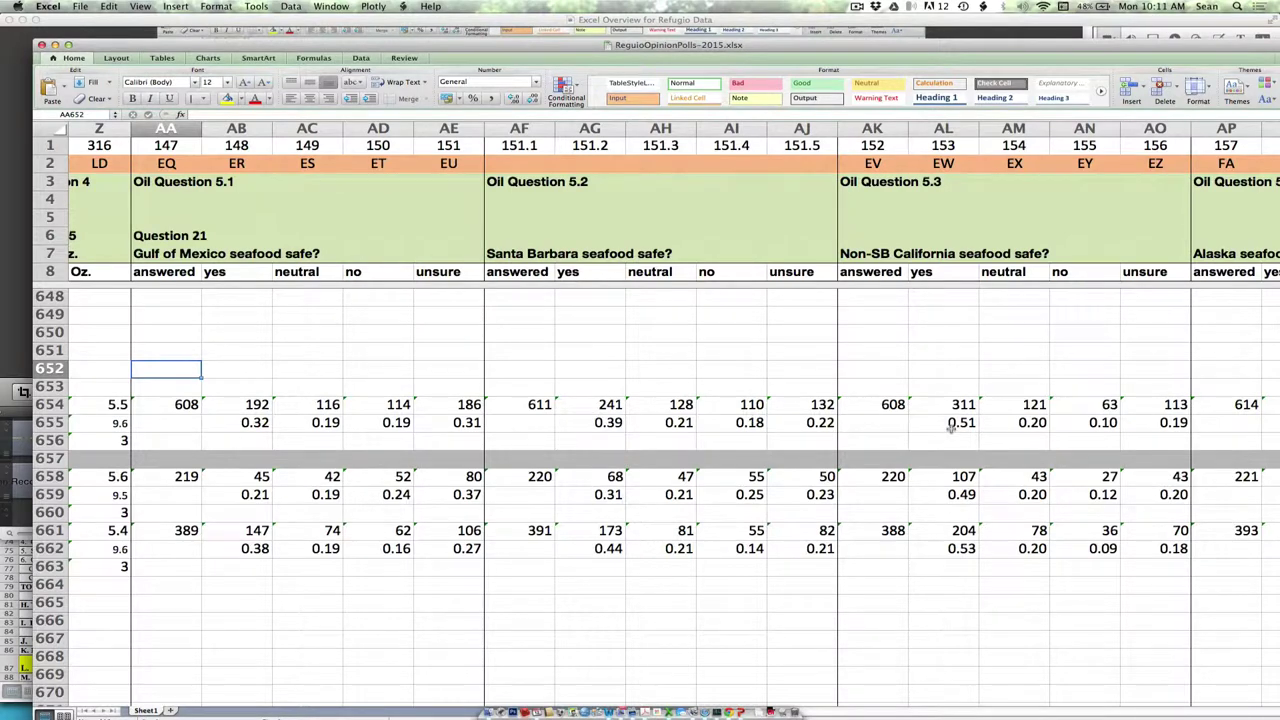
scroll(952, 425, right, 1)
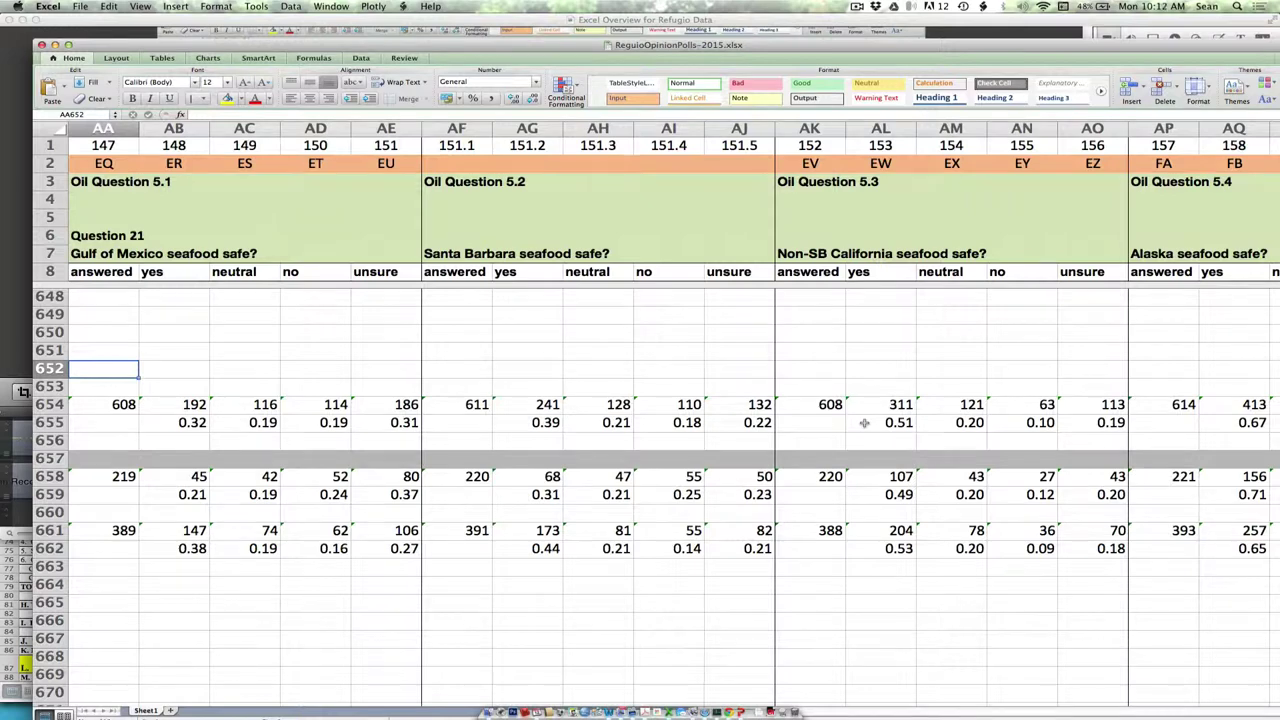
scroll(864, 422, right, 7)
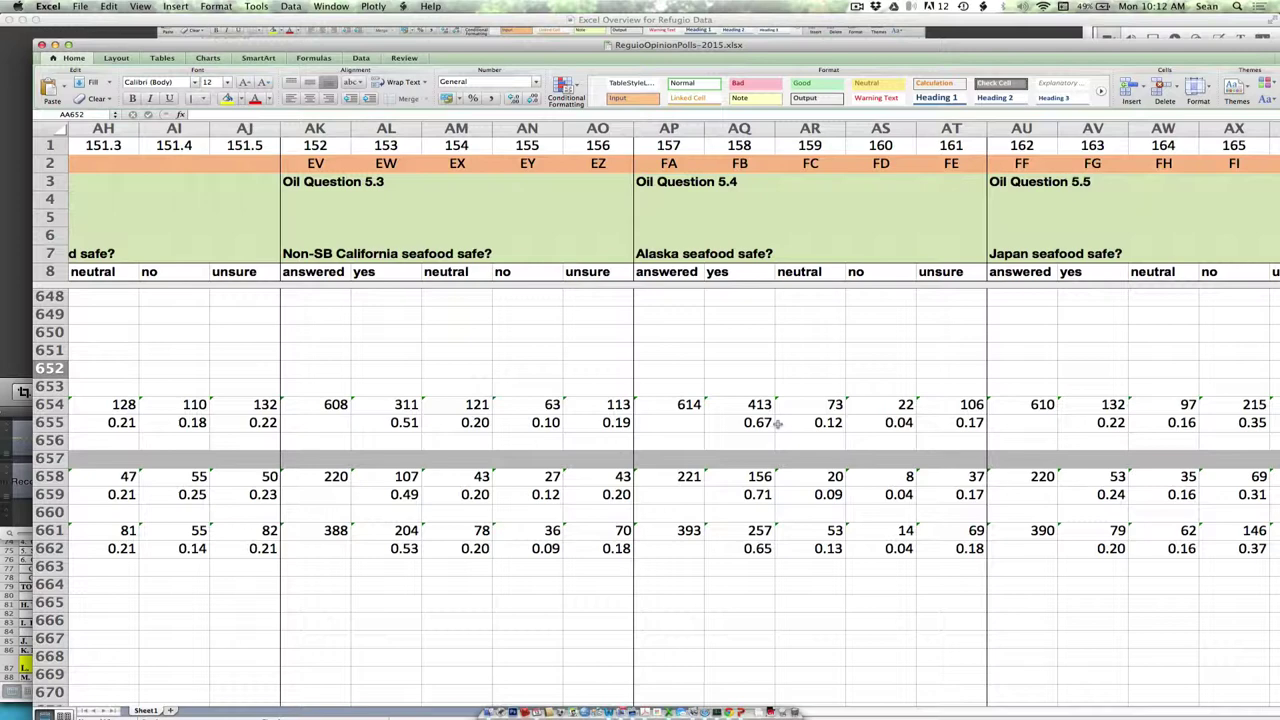
scroll(777, 424, right, 3)
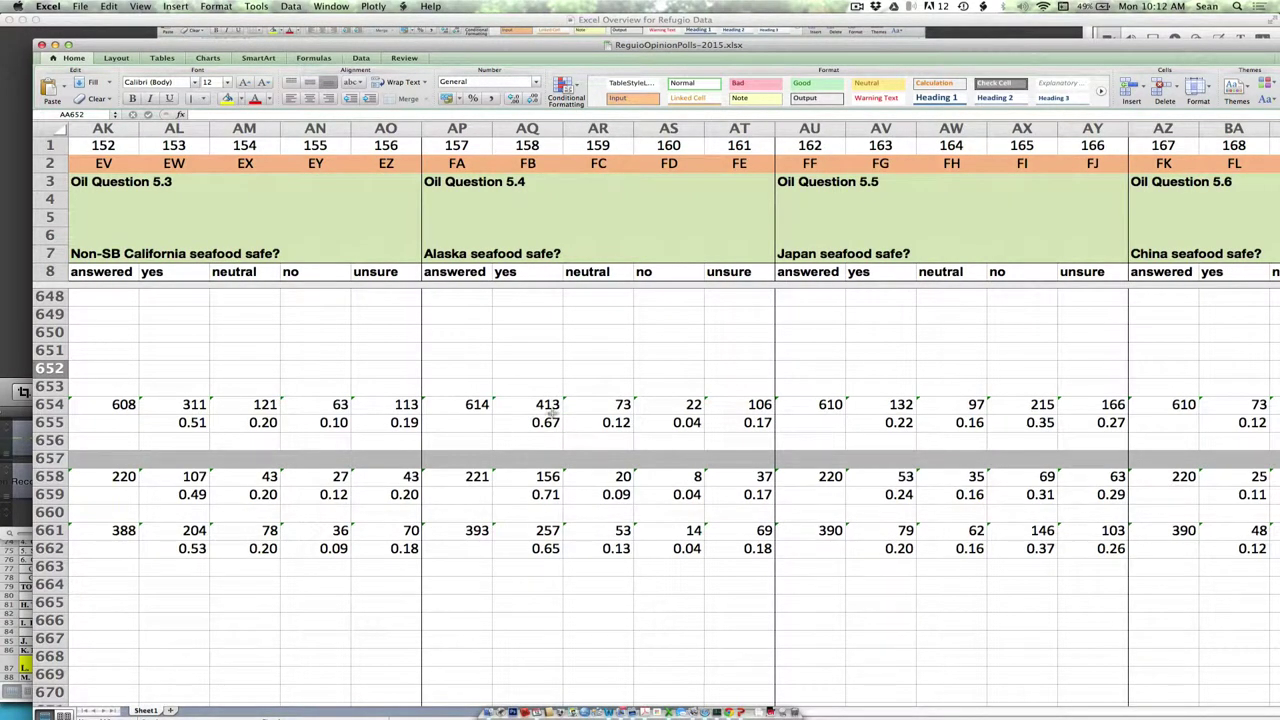
scroll(553, 415, right, 3)
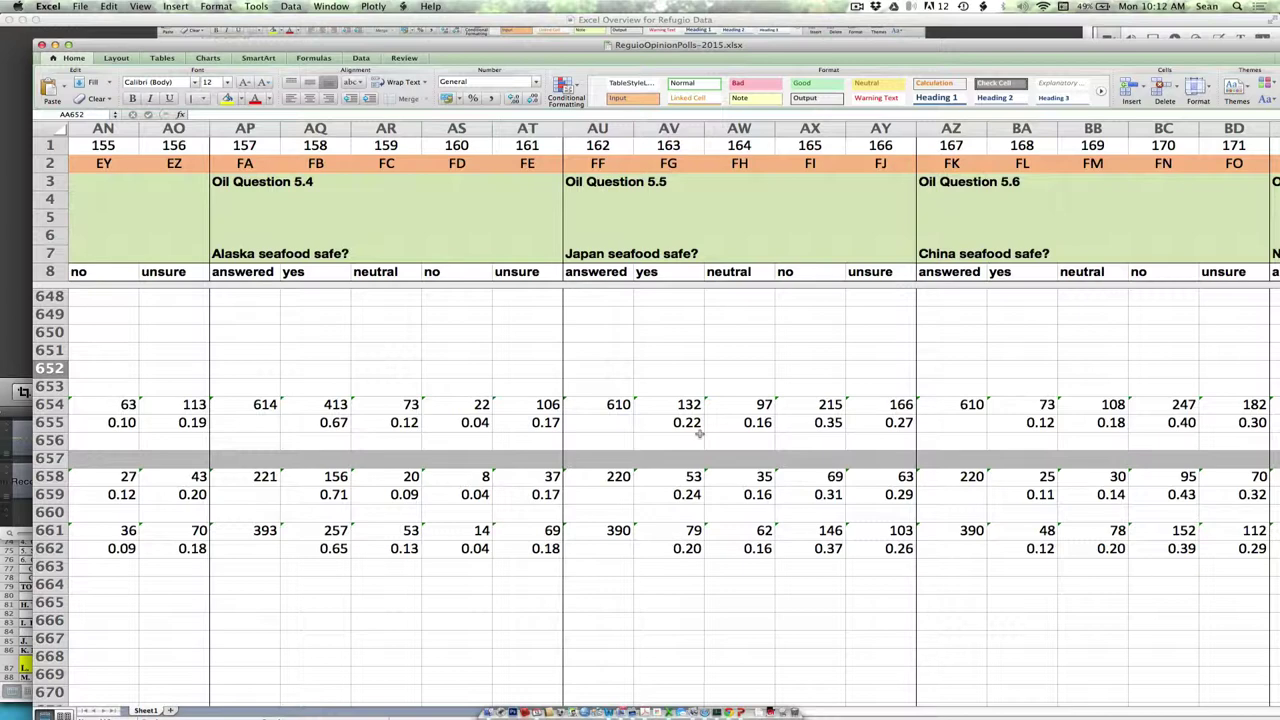
scroll(699, 433, right, 4)
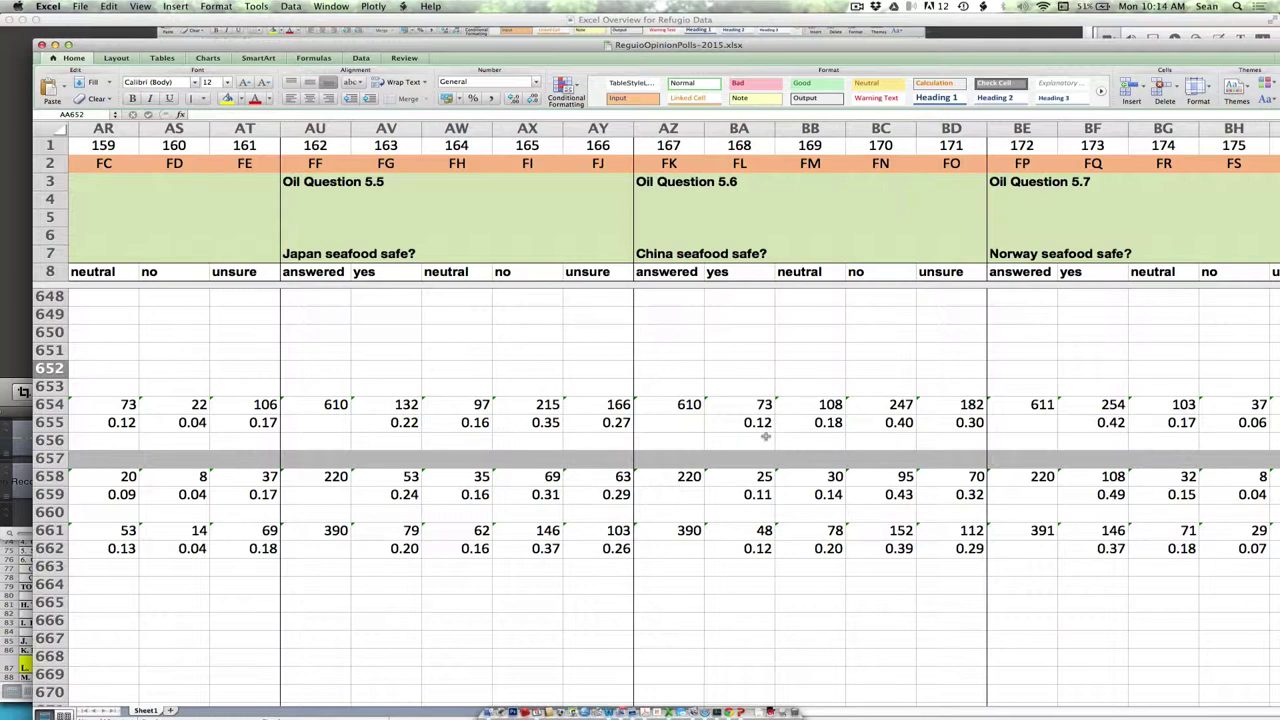
scroll(765, 436, right, 5)
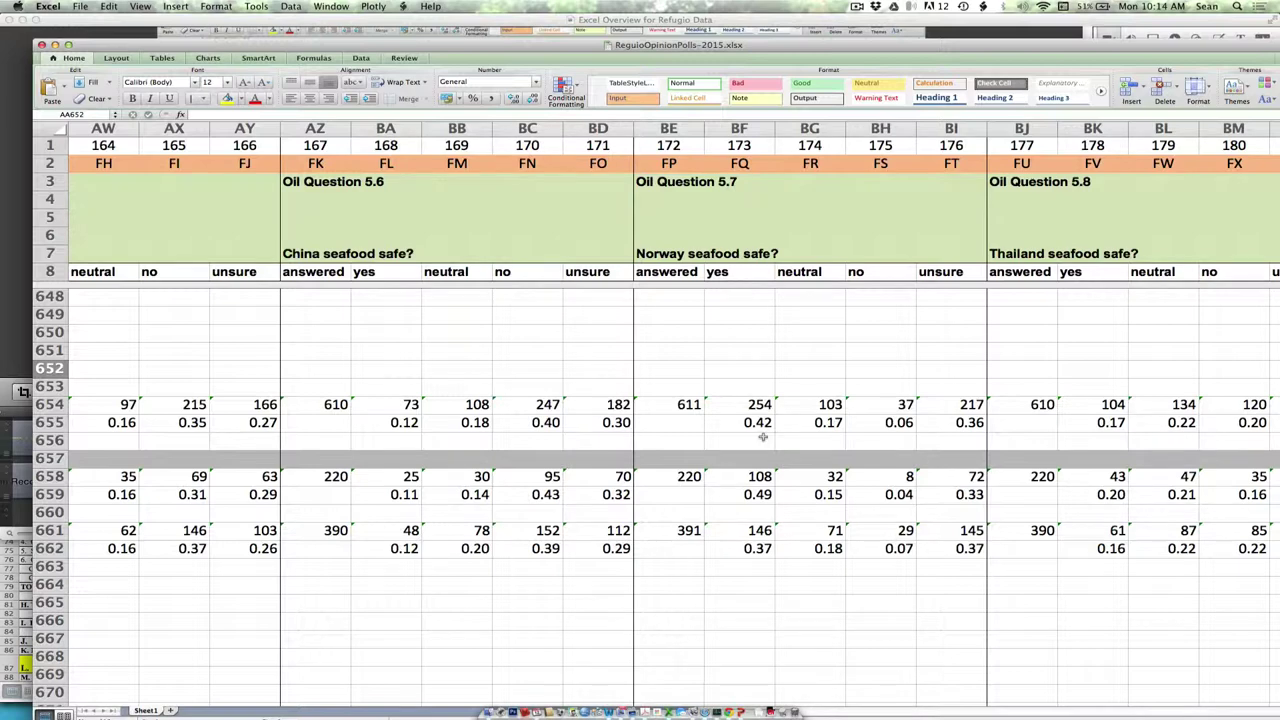
scroll(762, 437, right, 4)
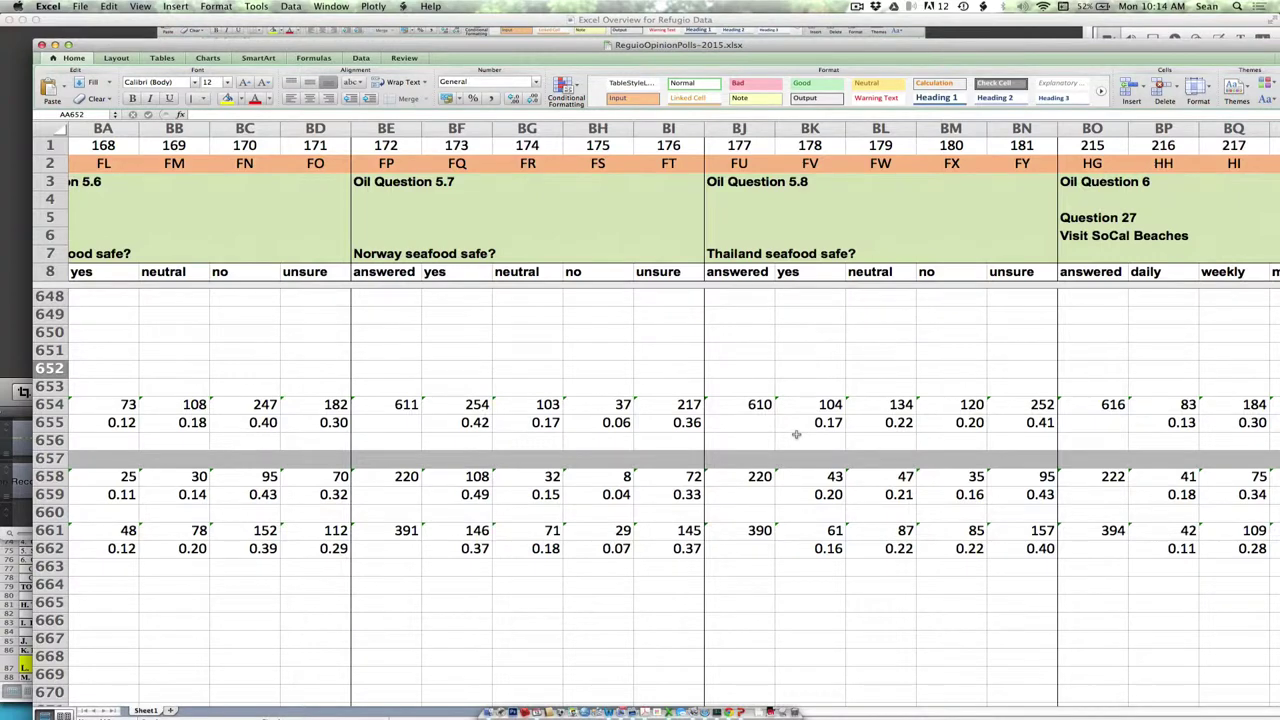
scroll(796, 434, right, 4)
Step: Highlight the all-survey SoCal beach visit shares in BP655:BU655 and compare them with the Visit This Beach results in Oil Question 7
scroll(857, 430, right, 7)
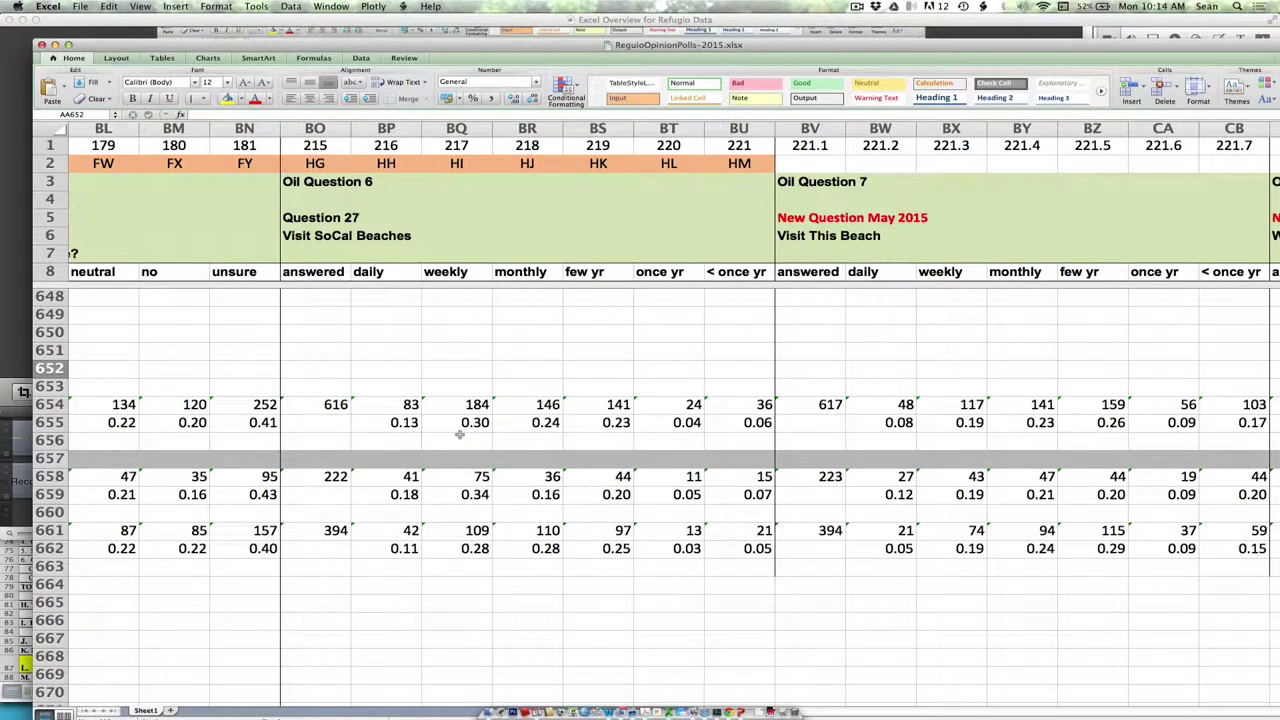
drag(381, 422, 717, 426)
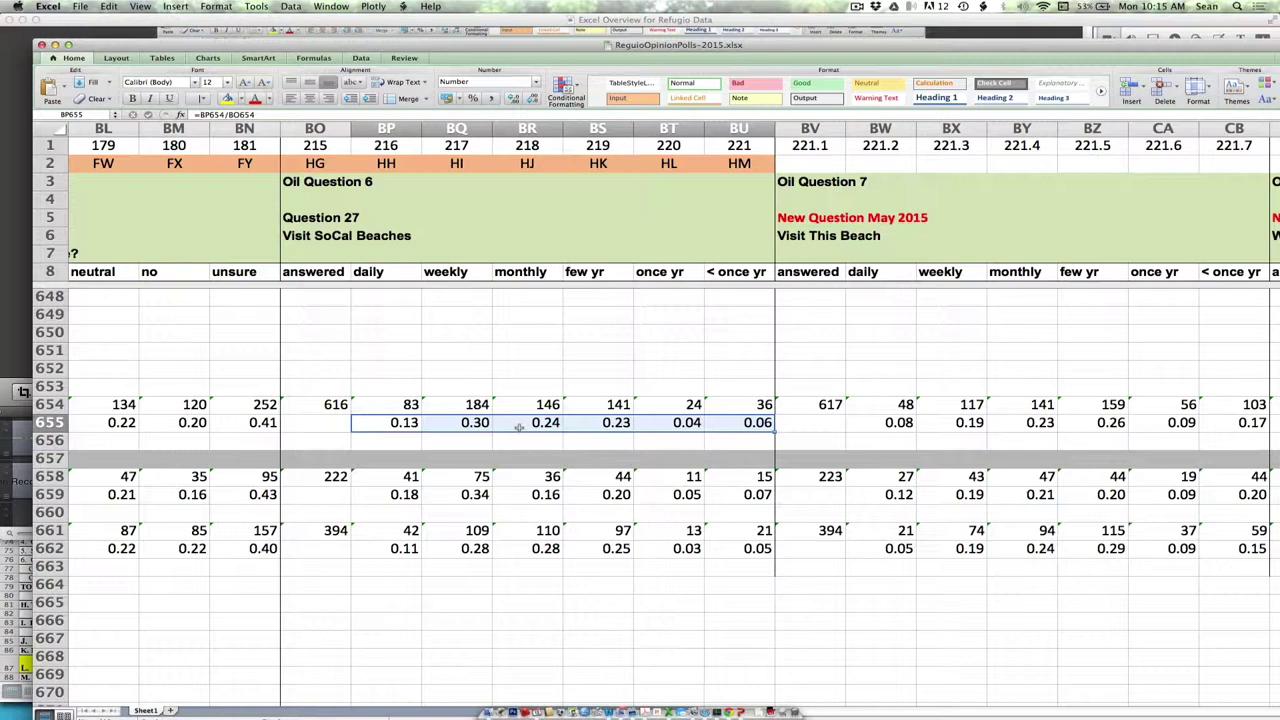
scroll(519, 427, right, 7)
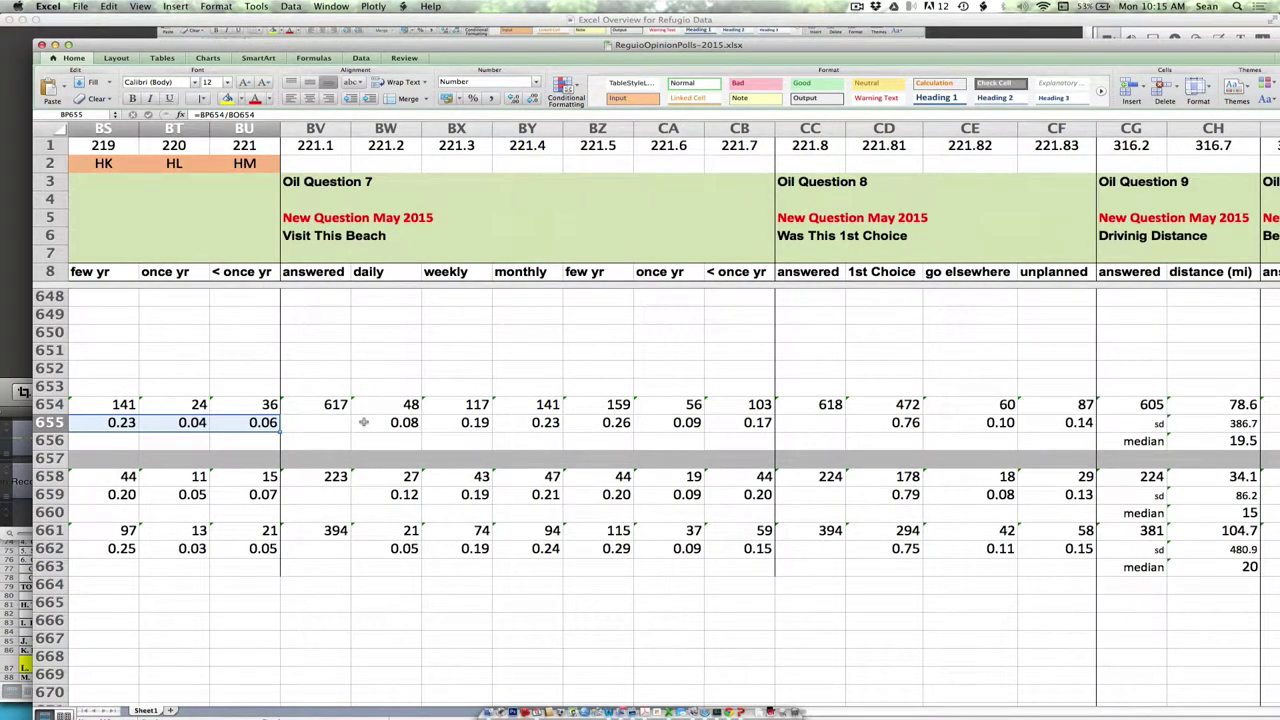
scroll(363, 422, left, 2)
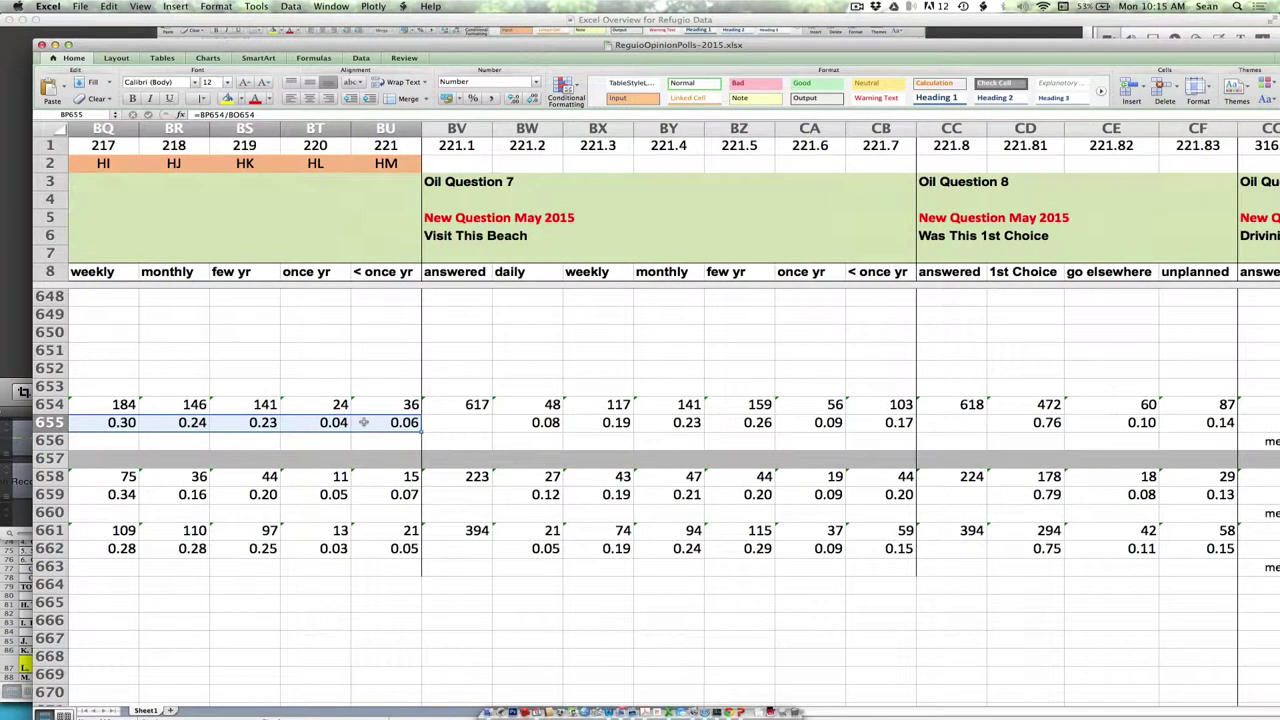
scroll(363, 422, left, 2)
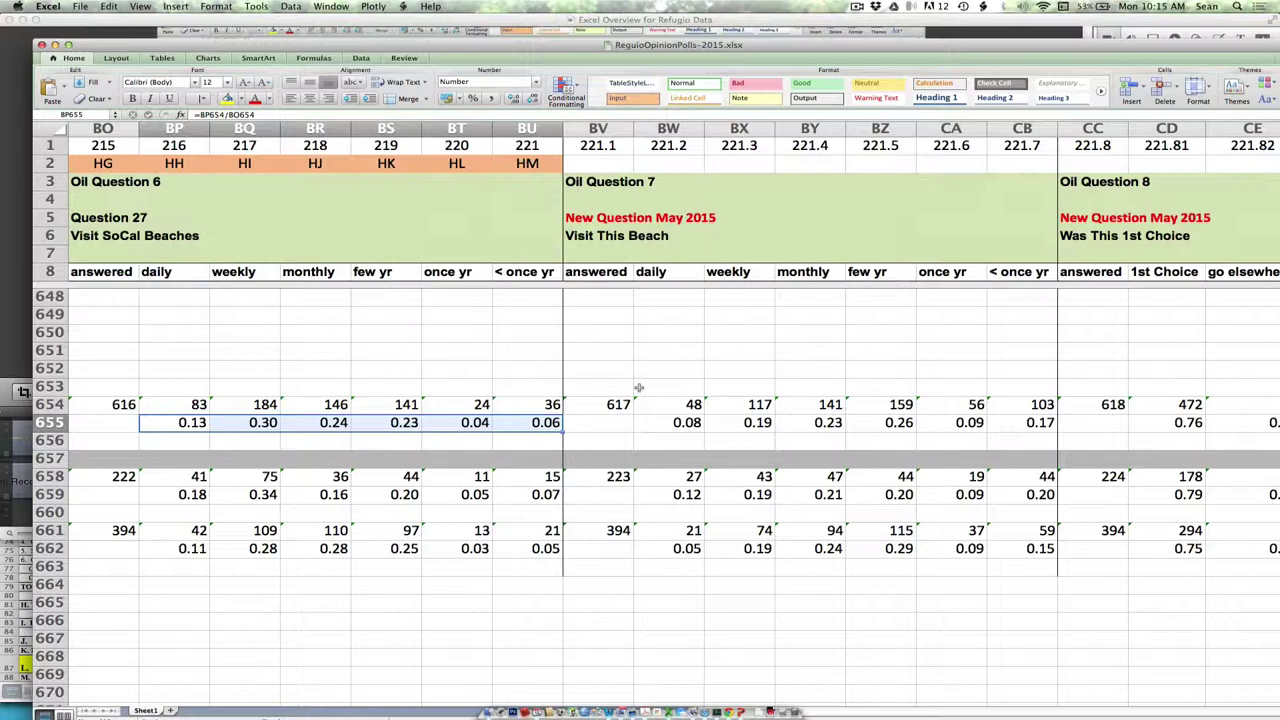
Step: Review beach choice, driving distance, weekly beach spending and recreational activities in Oil Questions 8 to 11-Forced, selecting the all-survey swim share in CV655
scroll(638, 387, right, 7)
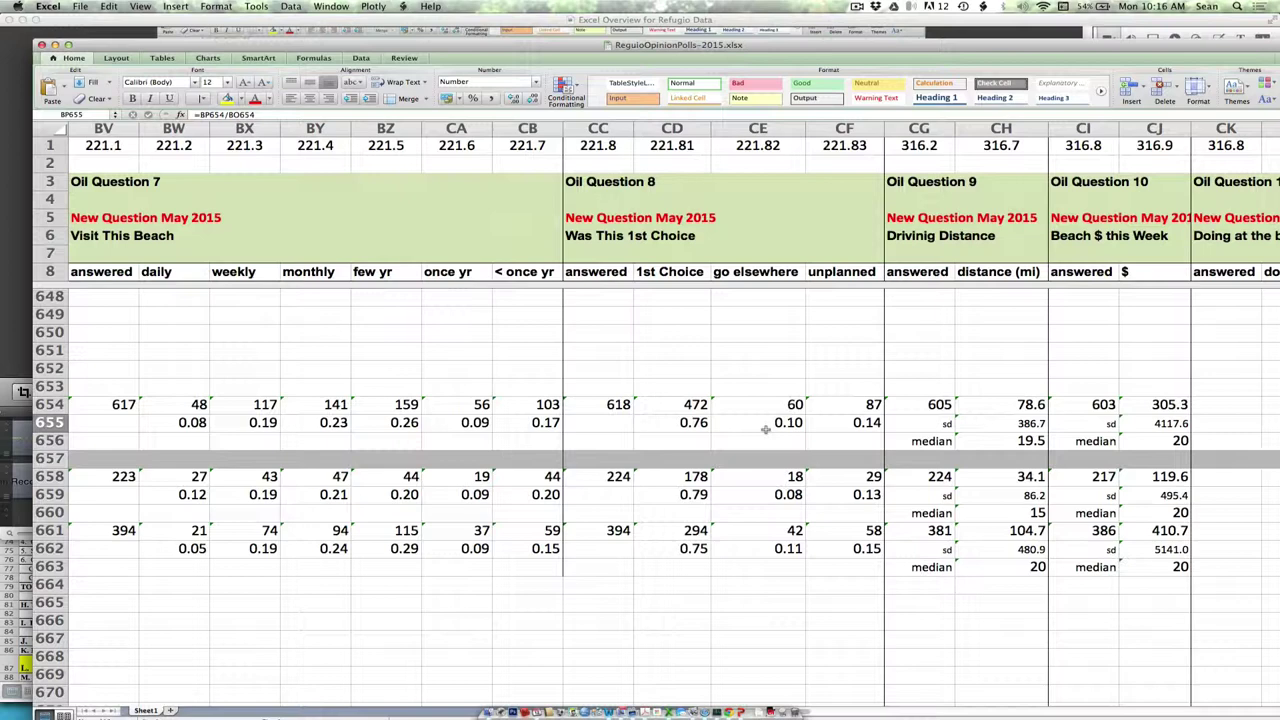
scroll(765, 429, right, 10)
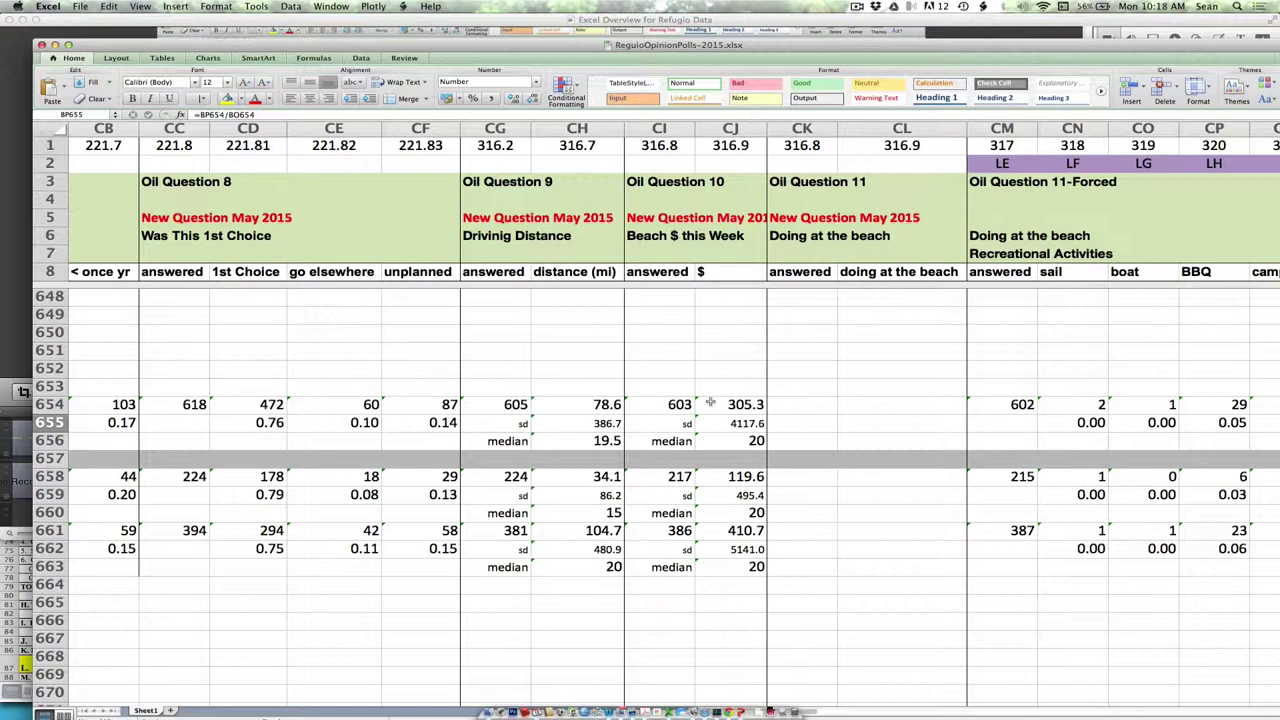
scroll(710, 402, right, 3)
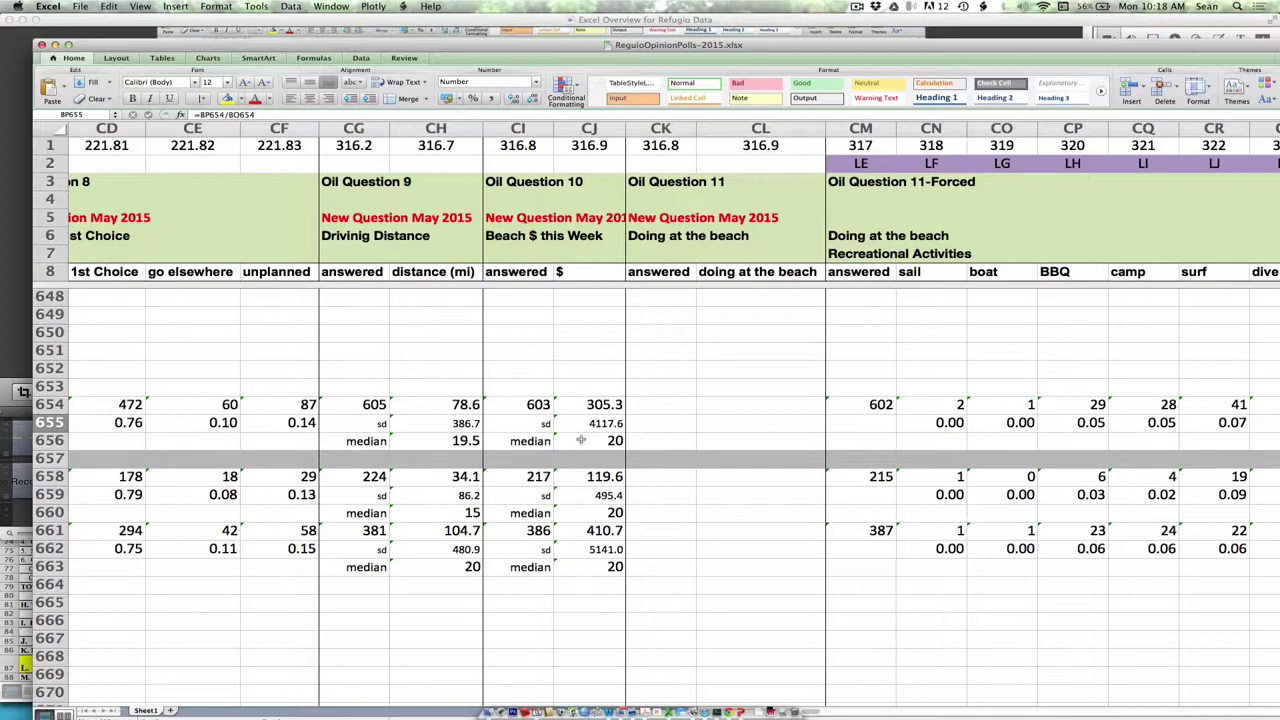
scroll(630, 415, right, 2)
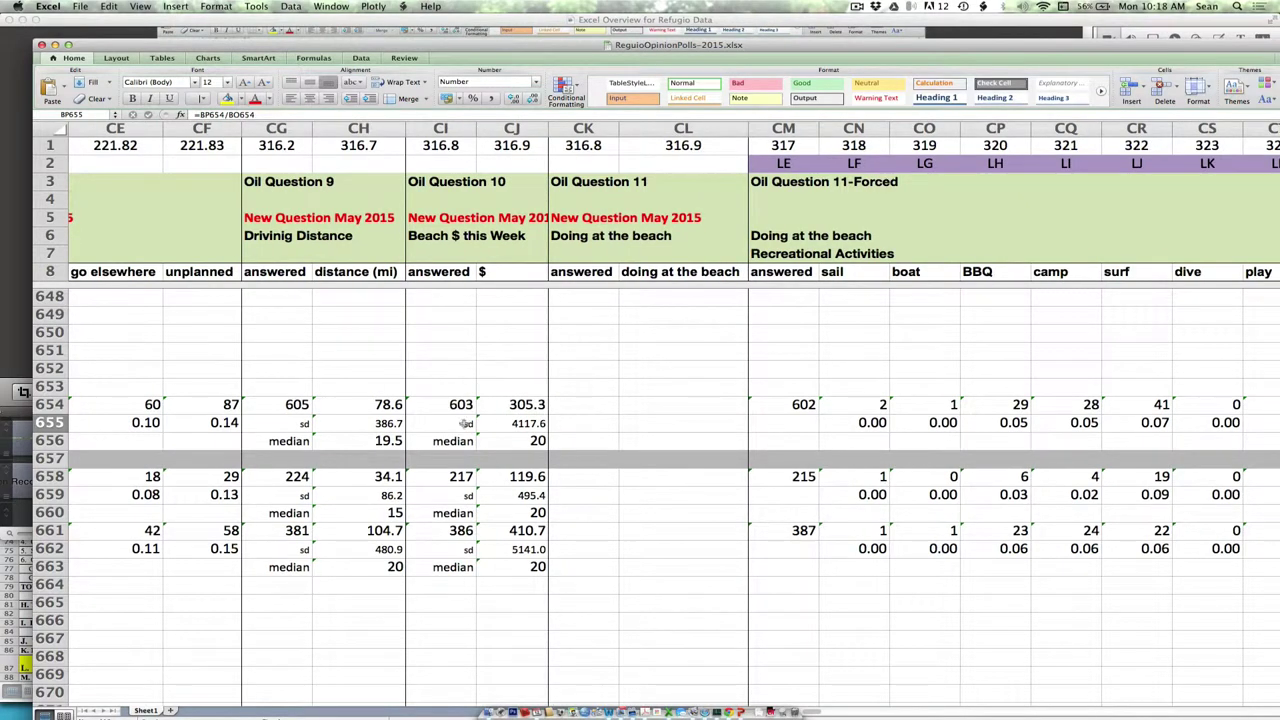
scroll(660, 418, right, 2)
scroll(663, 419, right, 3)
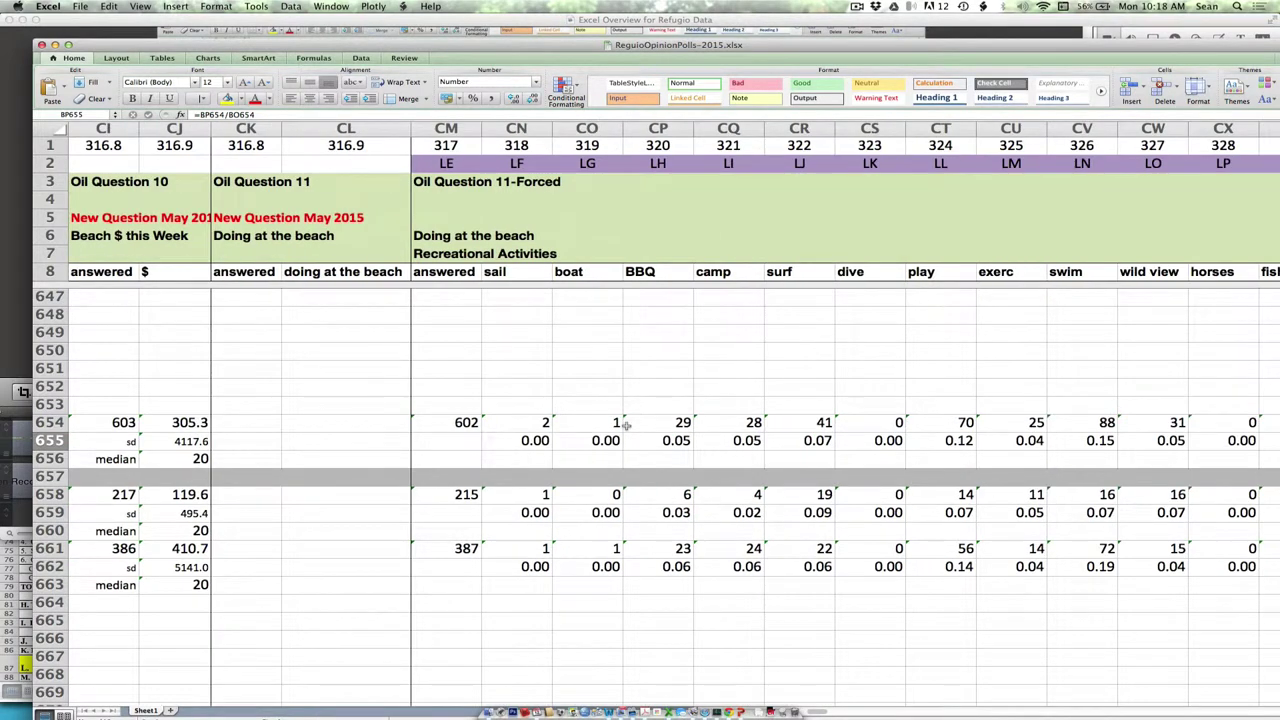
scroll(520, 430, right, 4)
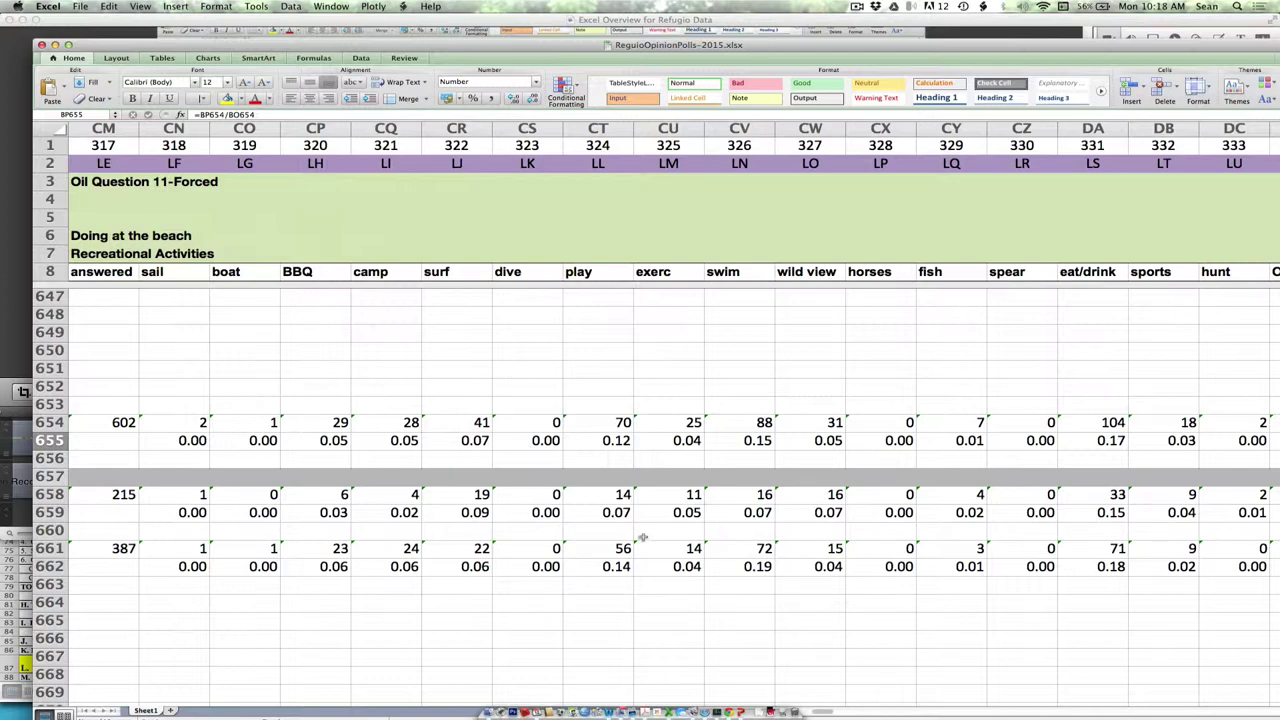
click(735, 441)
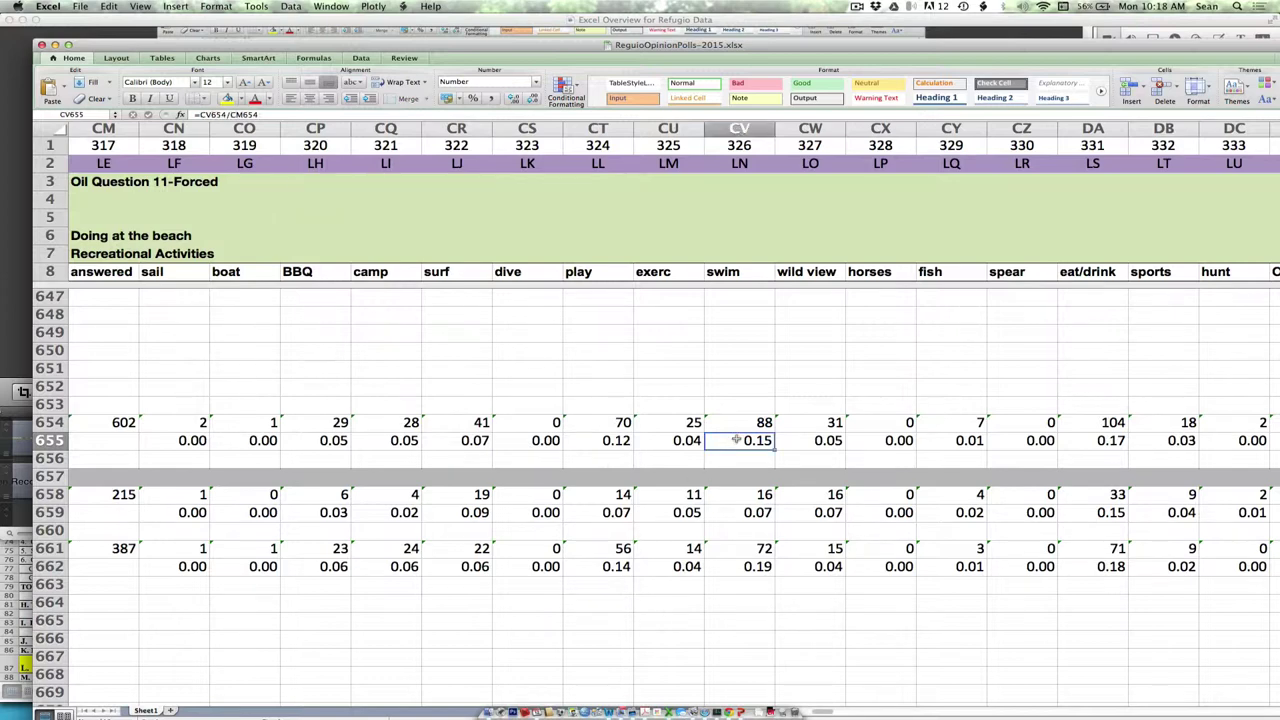
Step: Review the recreational activity shares in Oil Question 11-Forced from sail through other*, selecting the all-survey other* share in DK655
scroll(735, 441, right, 6)
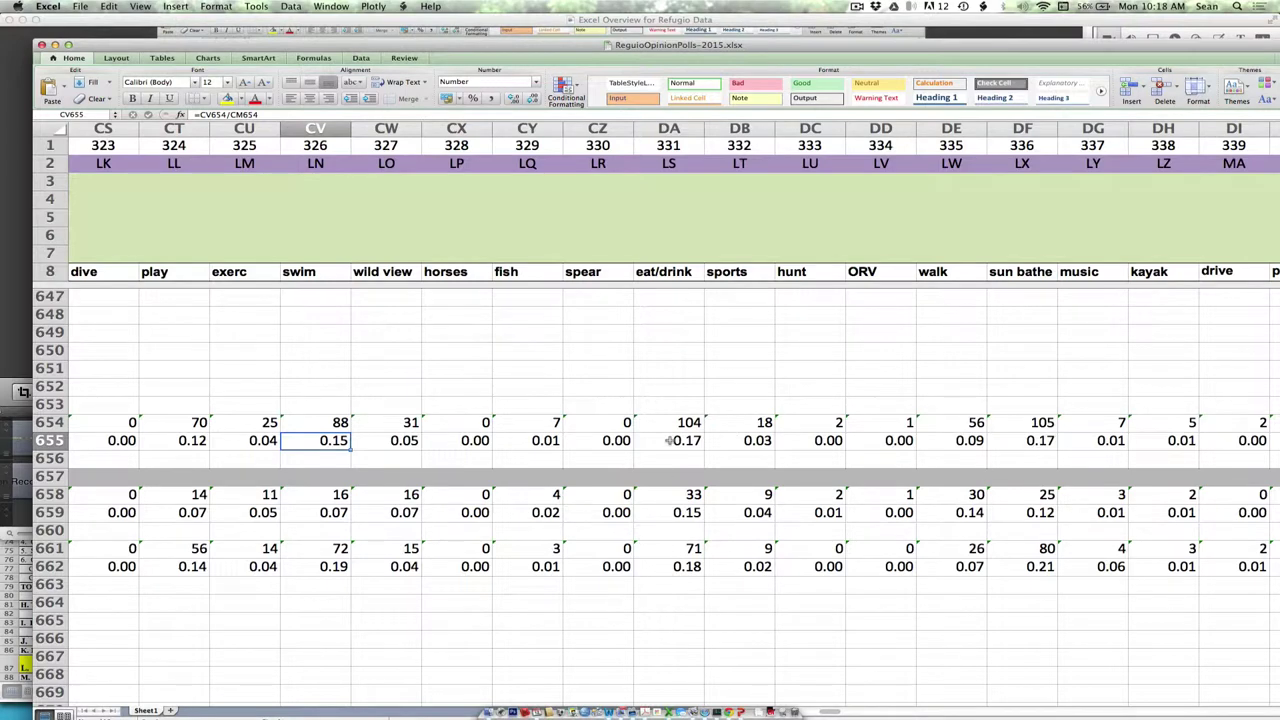
scroll(668, 441, right, 3)
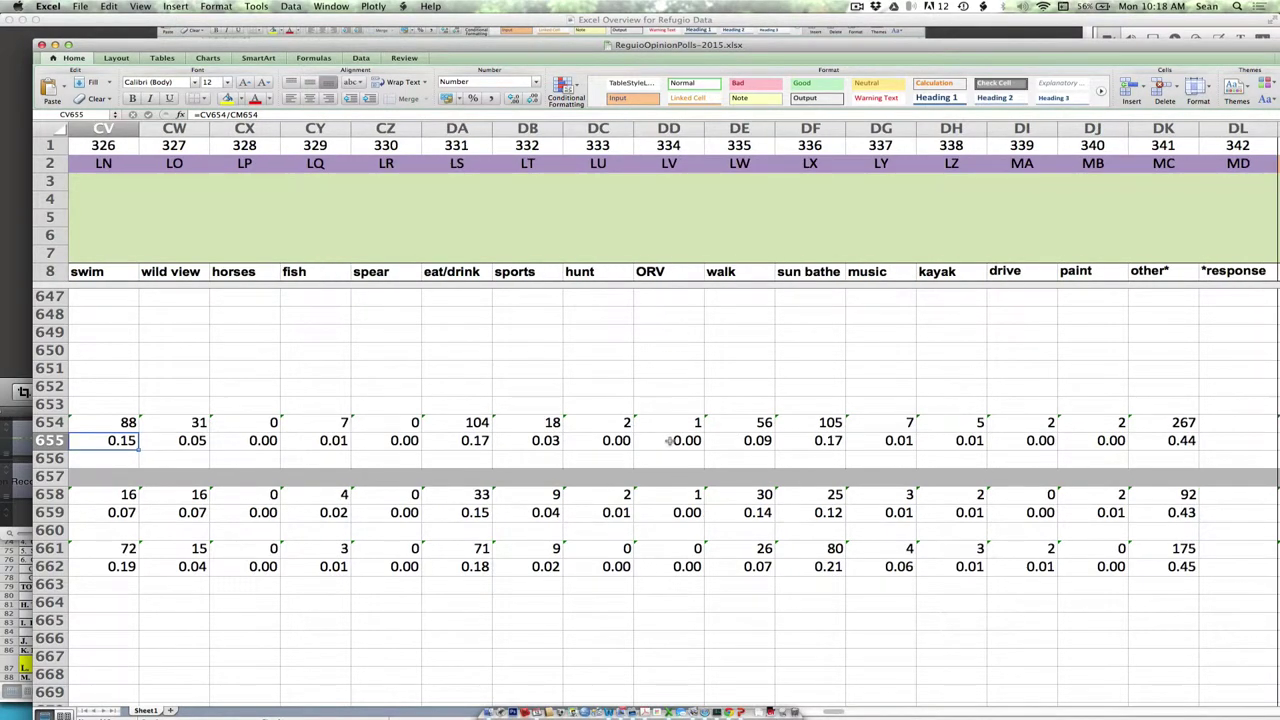
click(1176, 440)
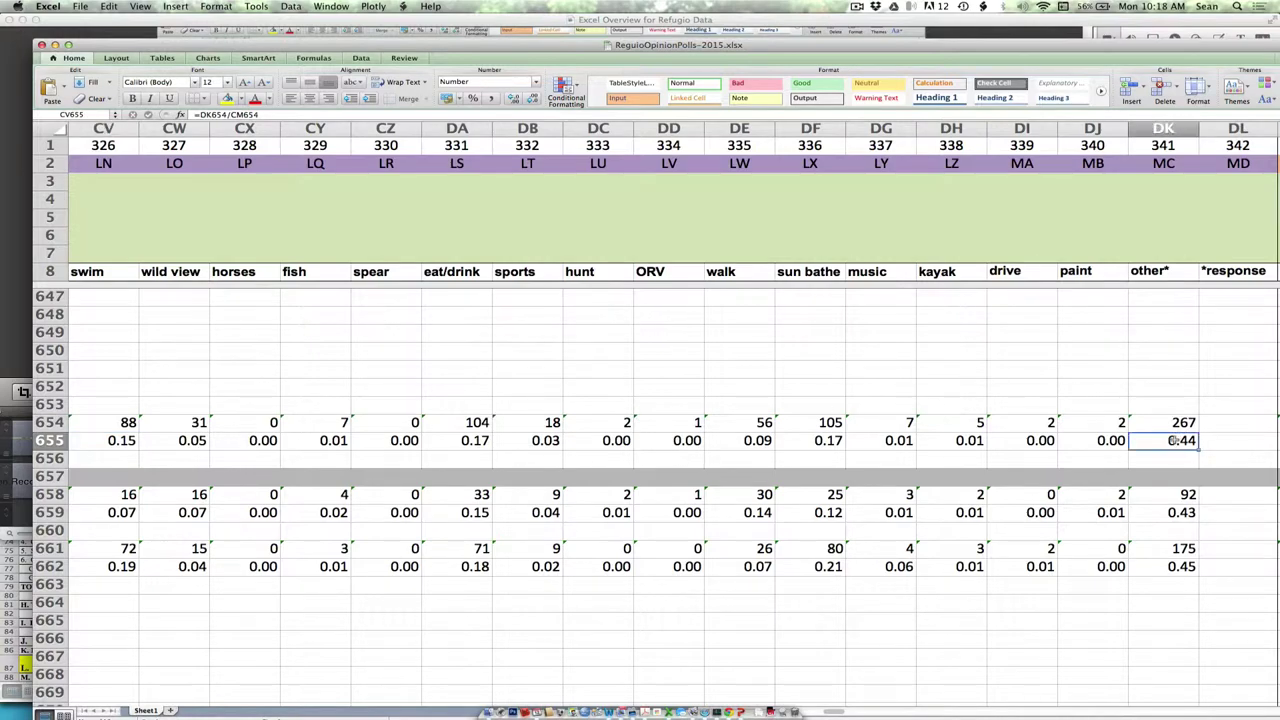
scroll(1176, 440, left, 12)
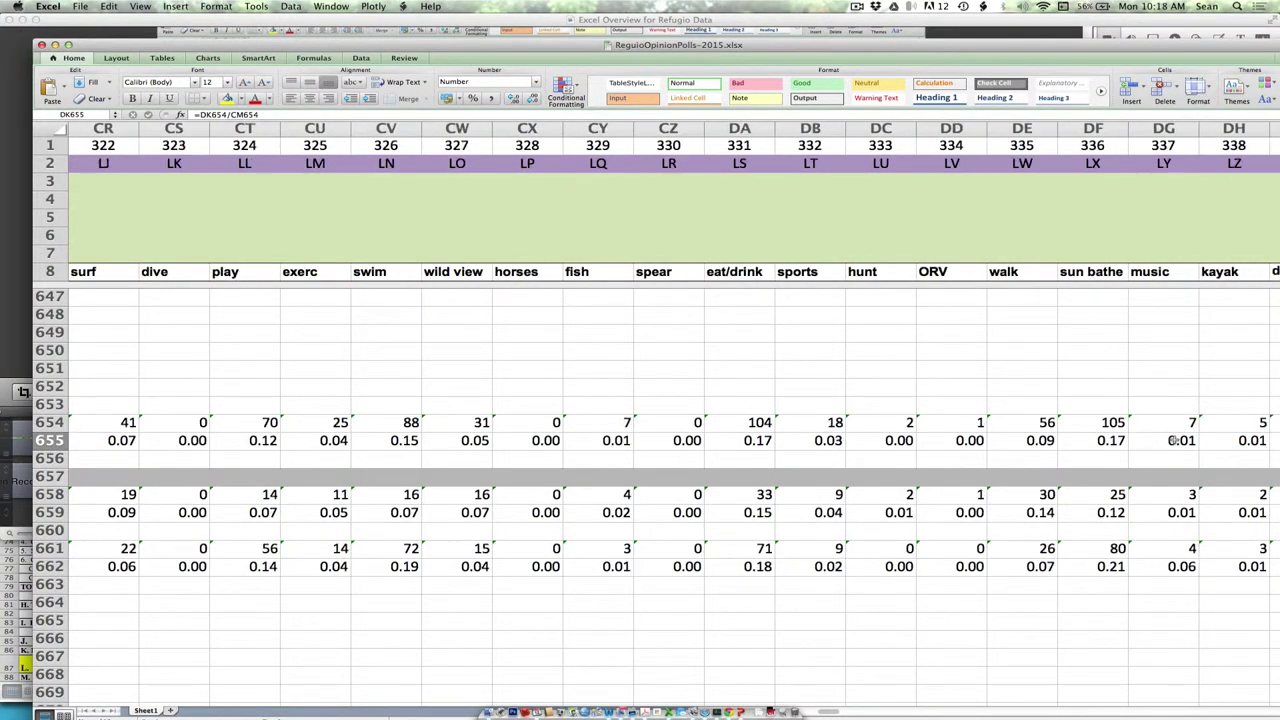
scroll(1176, 440, right, 5)
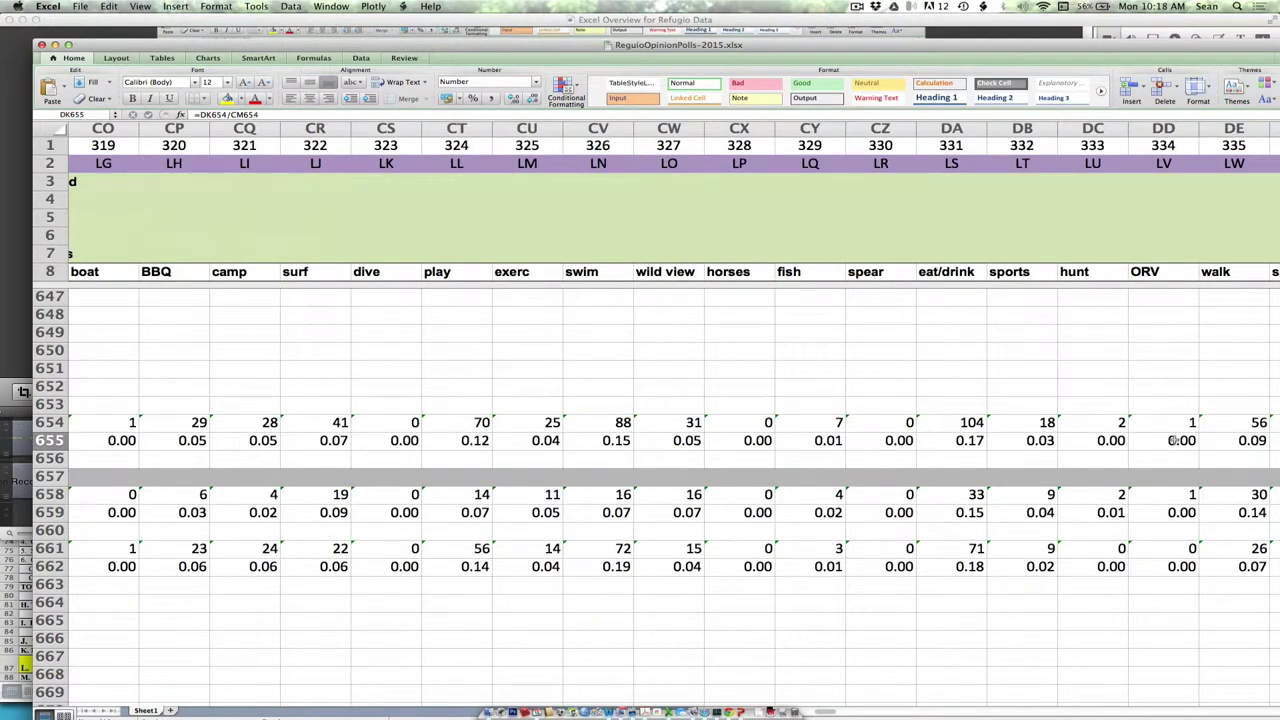
scroll(1176, 440, left, 2)
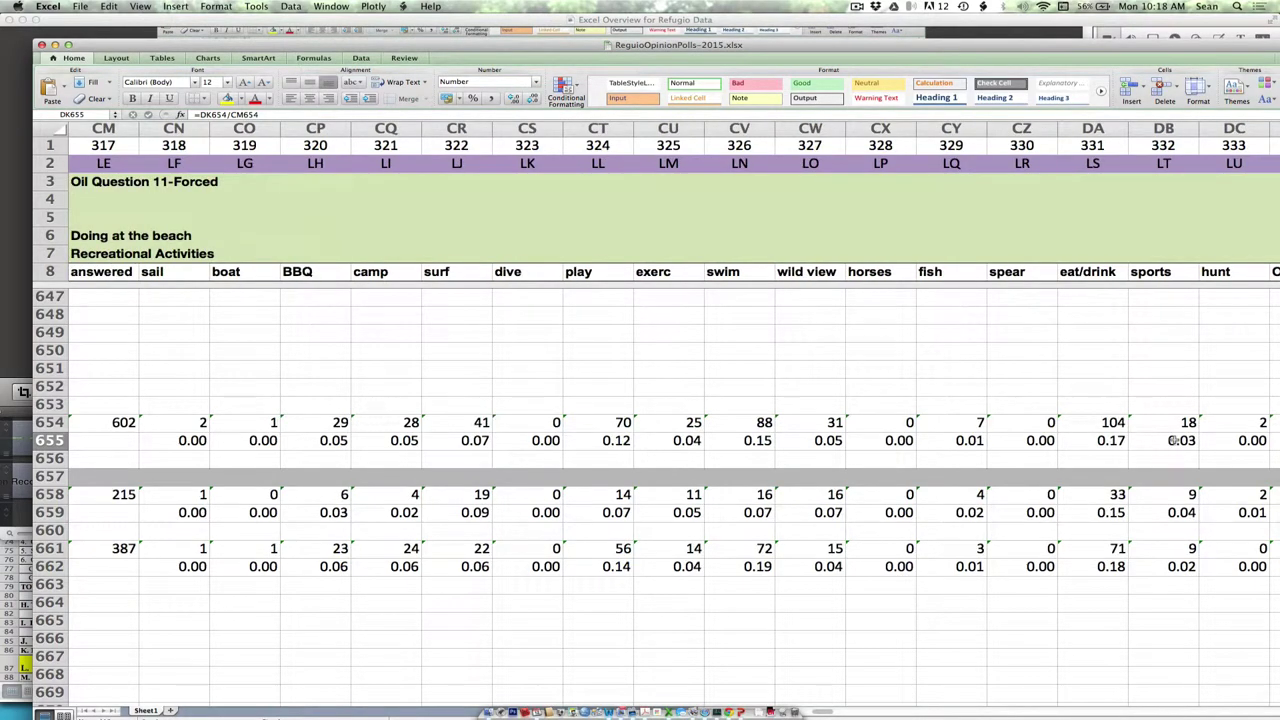
scroll(1176, 440, right, 2)
scroll(1176, 440, right, 3)
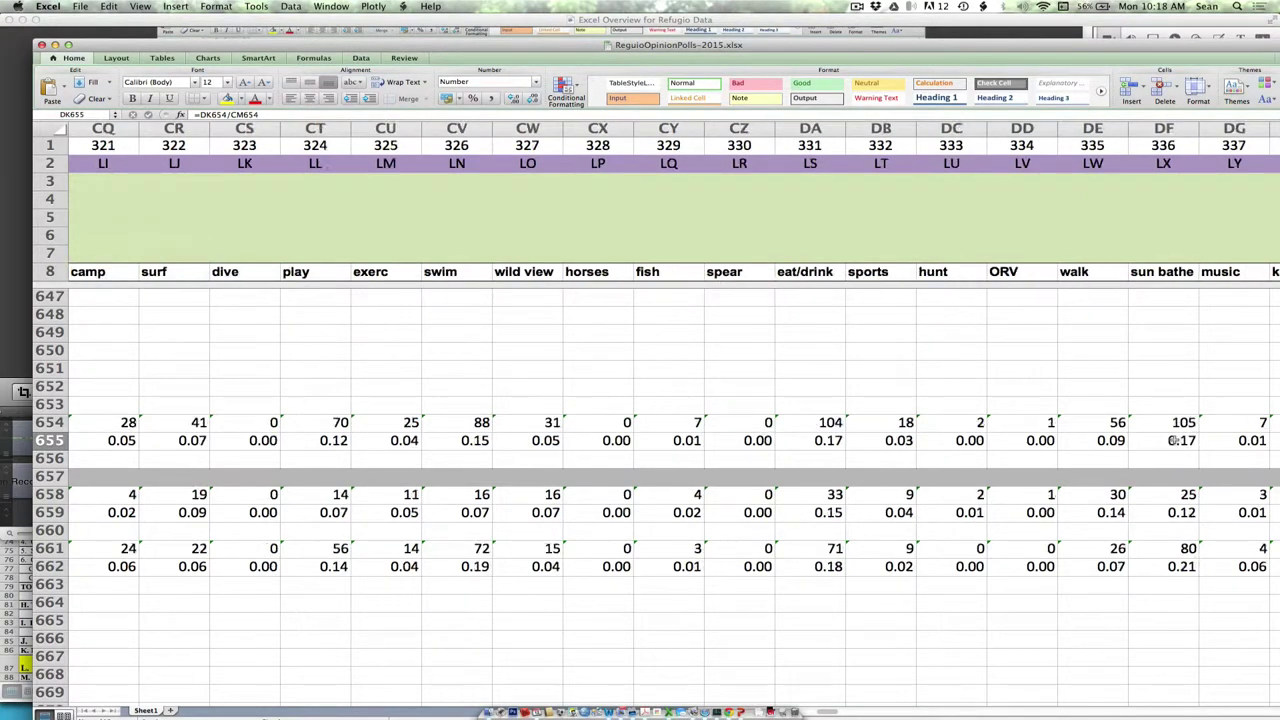
scroll(1176, 440, right, 13)
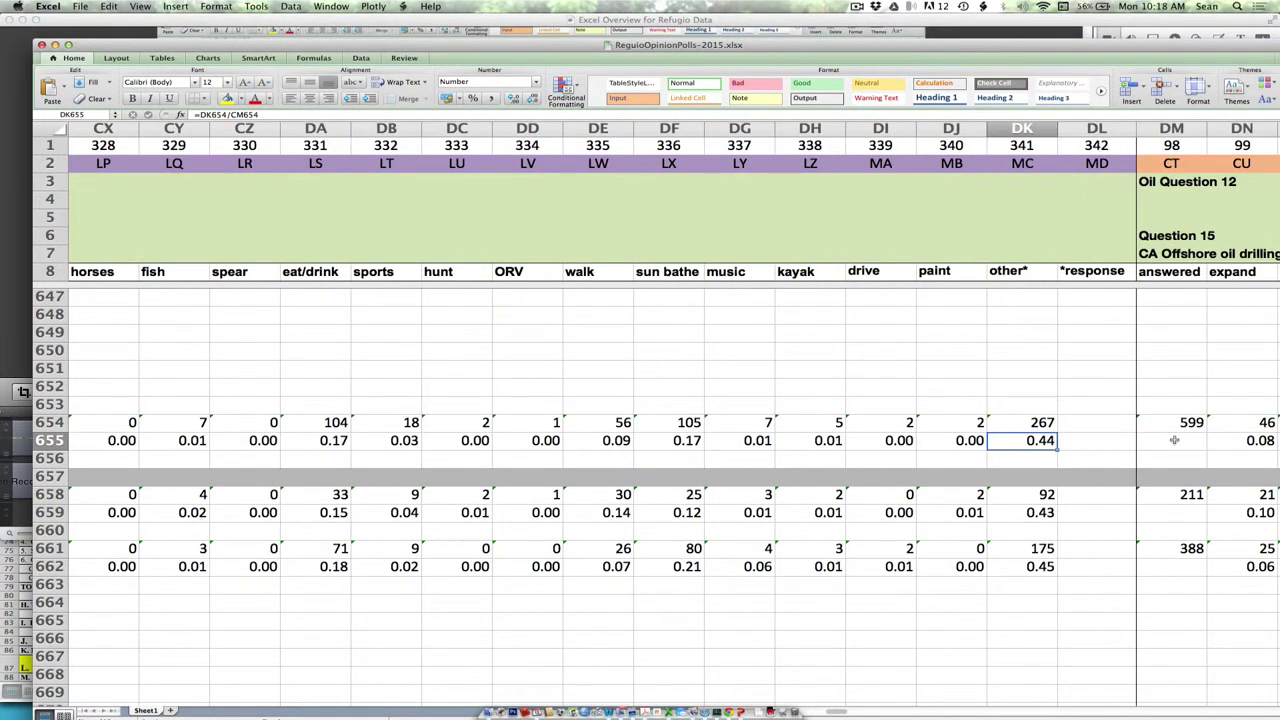
Step: Compare overall, June and September views on California offshore drilling and the Refugio and BP spill responses in Oil Questions 12 to 14
scroll(1176, 440, right, 4)
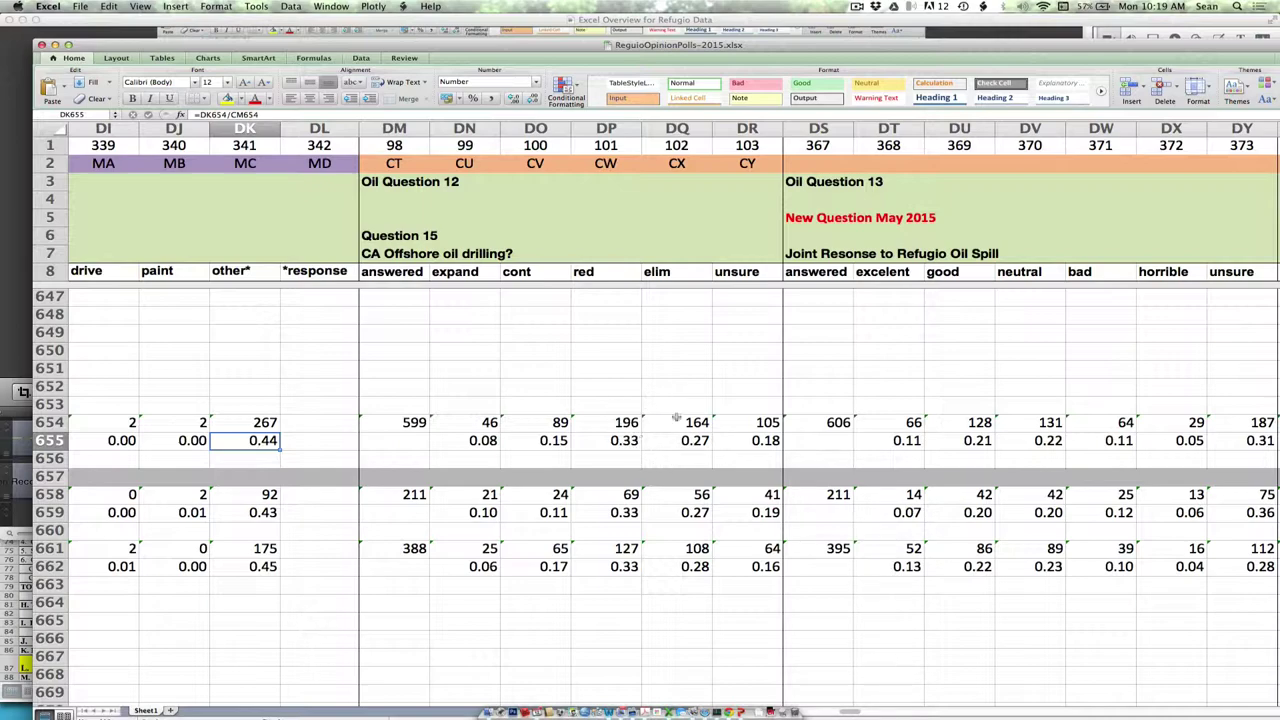
scroll(651, 421, right, 5)
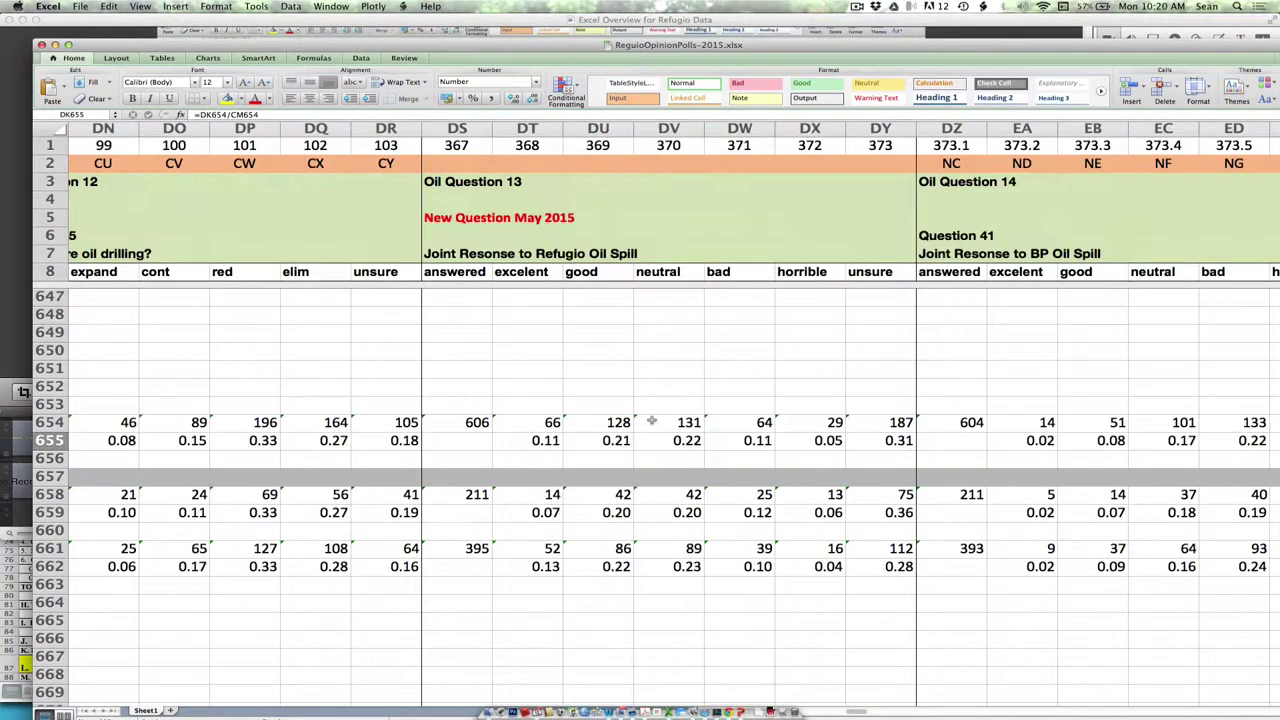
scroll(651, 421, right, 2)
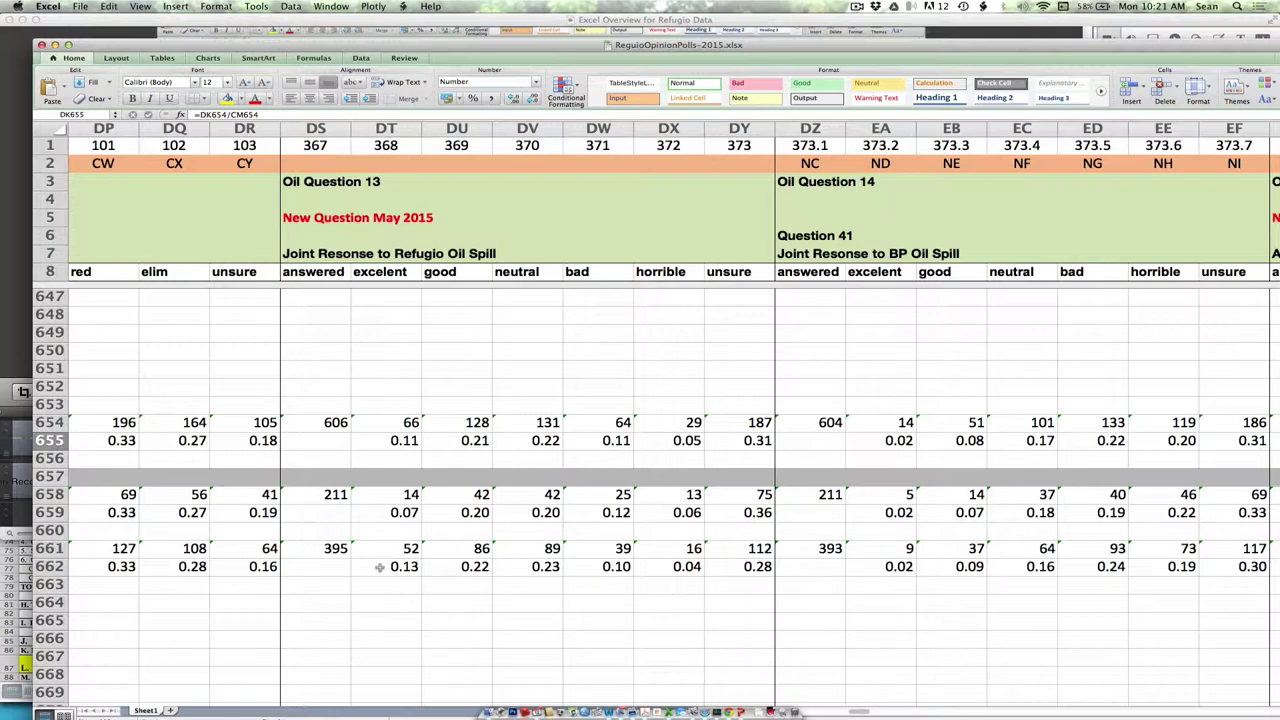
scroll(379, 567, right, 6)
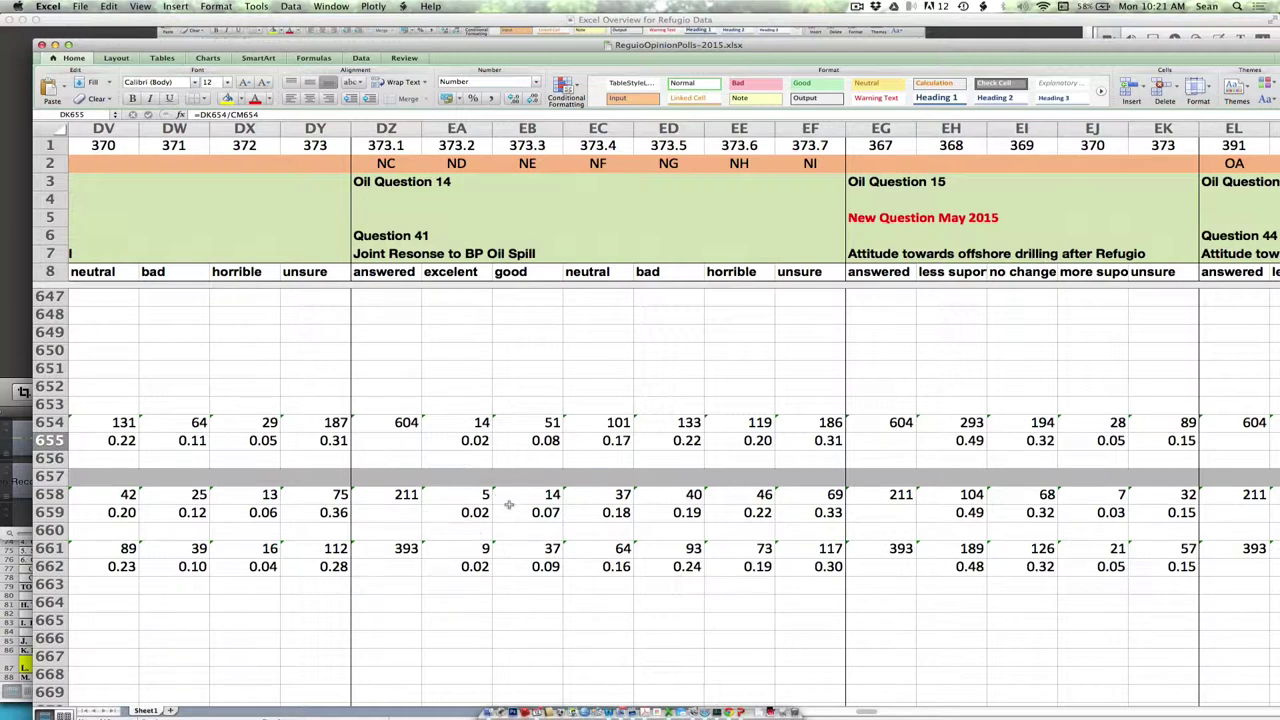
Step: Examine attitudes towards offshore drilling after Refugio in Oil Question 15, selecting the less supportive heading in EH8
scroll(509, 504, right, 6)
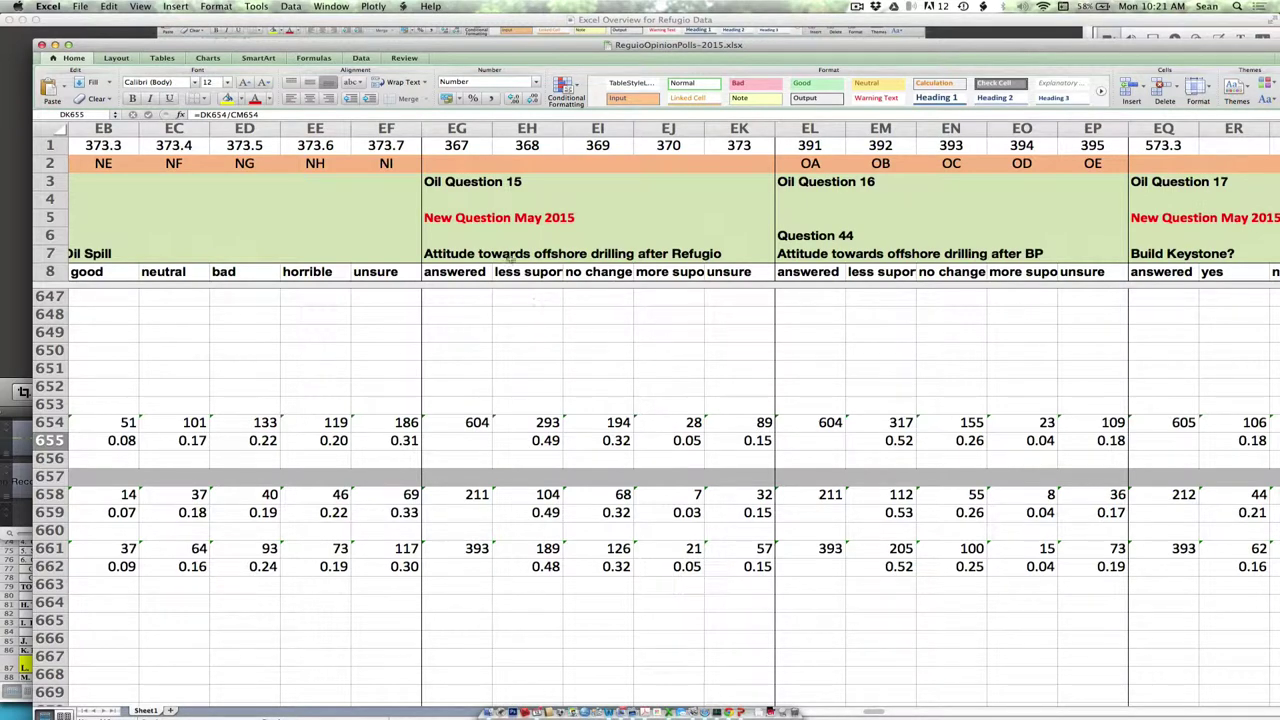
drag(446, 250, 643, 326)
click(620, 236)
scroll(631, 230, up, 5)
click(541, 388)
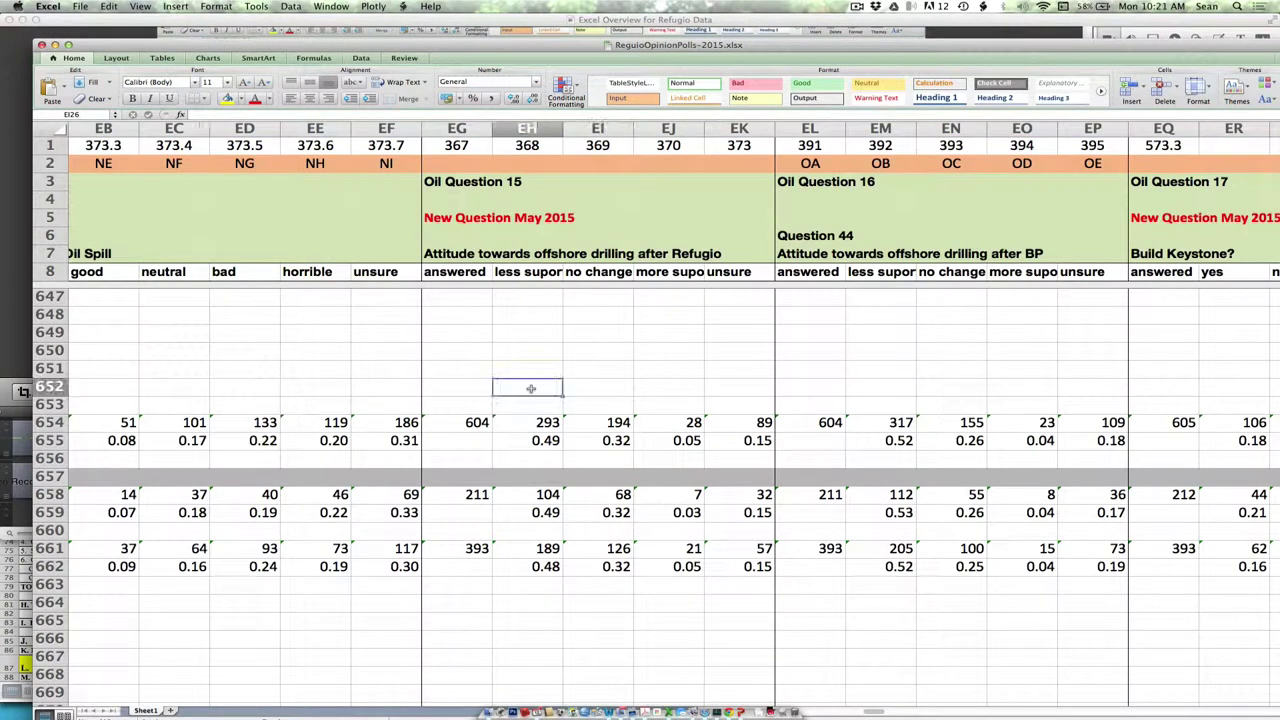
click(527, 273)
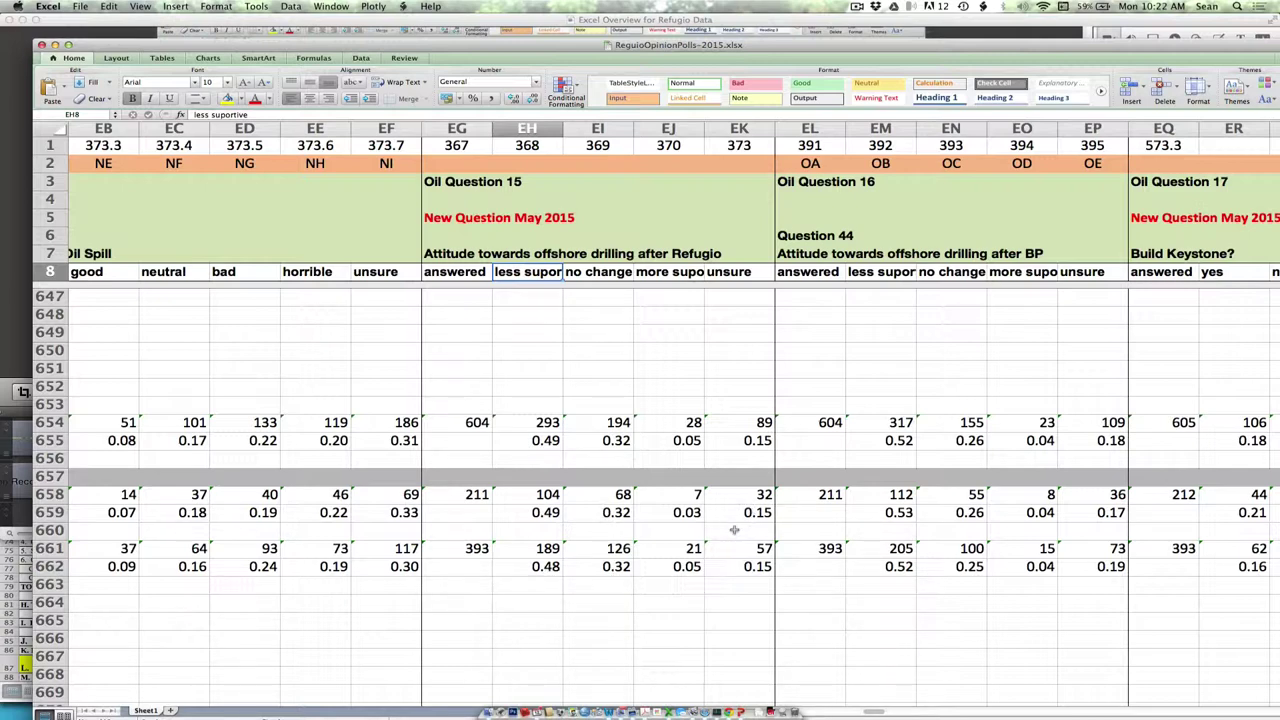
Step: Compare post-BP drilling attitudes in Oil Question 16 with Keystone opinions in Question 17, highlighting the June and September Keystone results in EQ658:ET662
scroll(734, 530, right, 4)
scroll(734, 530, right, 1)
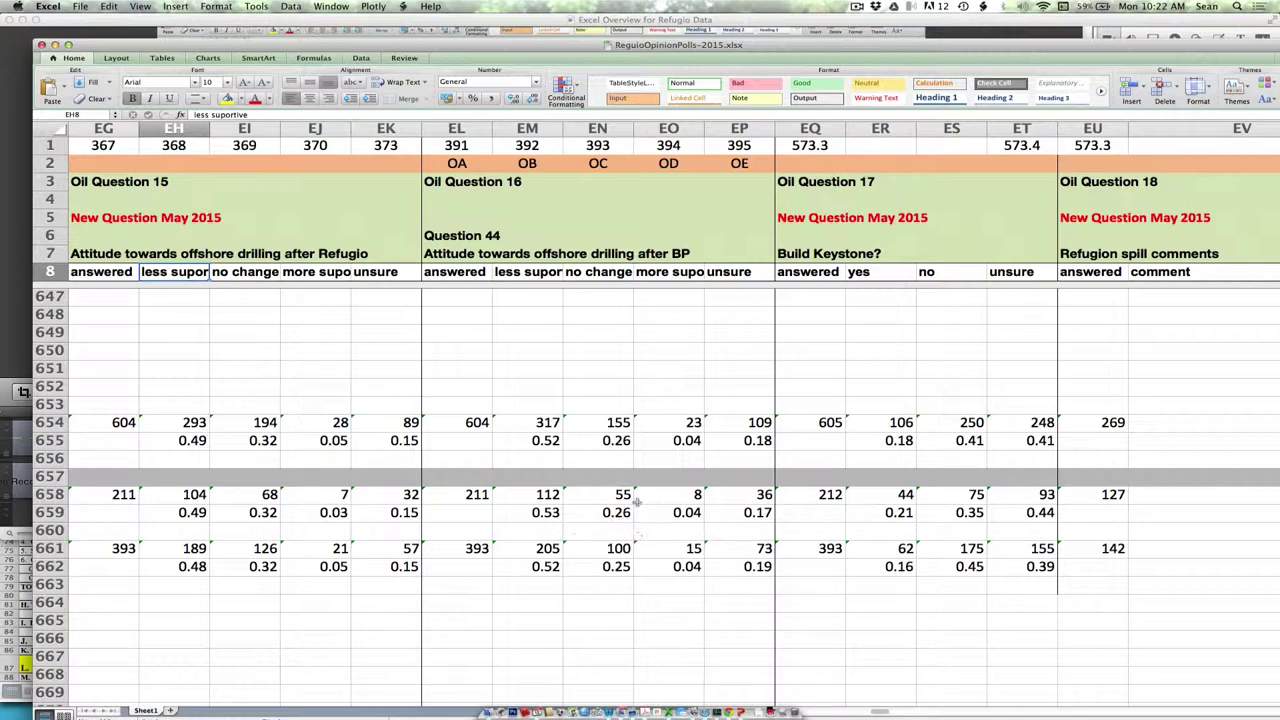
scroll(752, 548, right, 3)
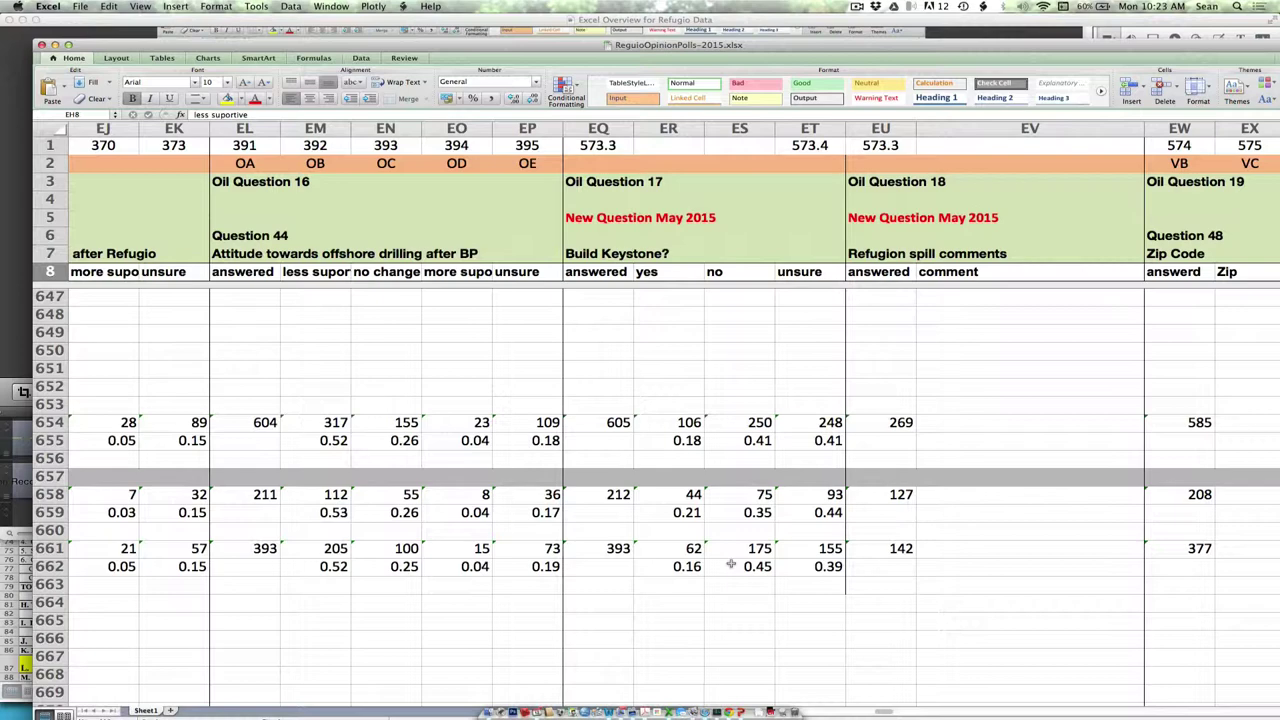
scroll(731, 564, right, 4)
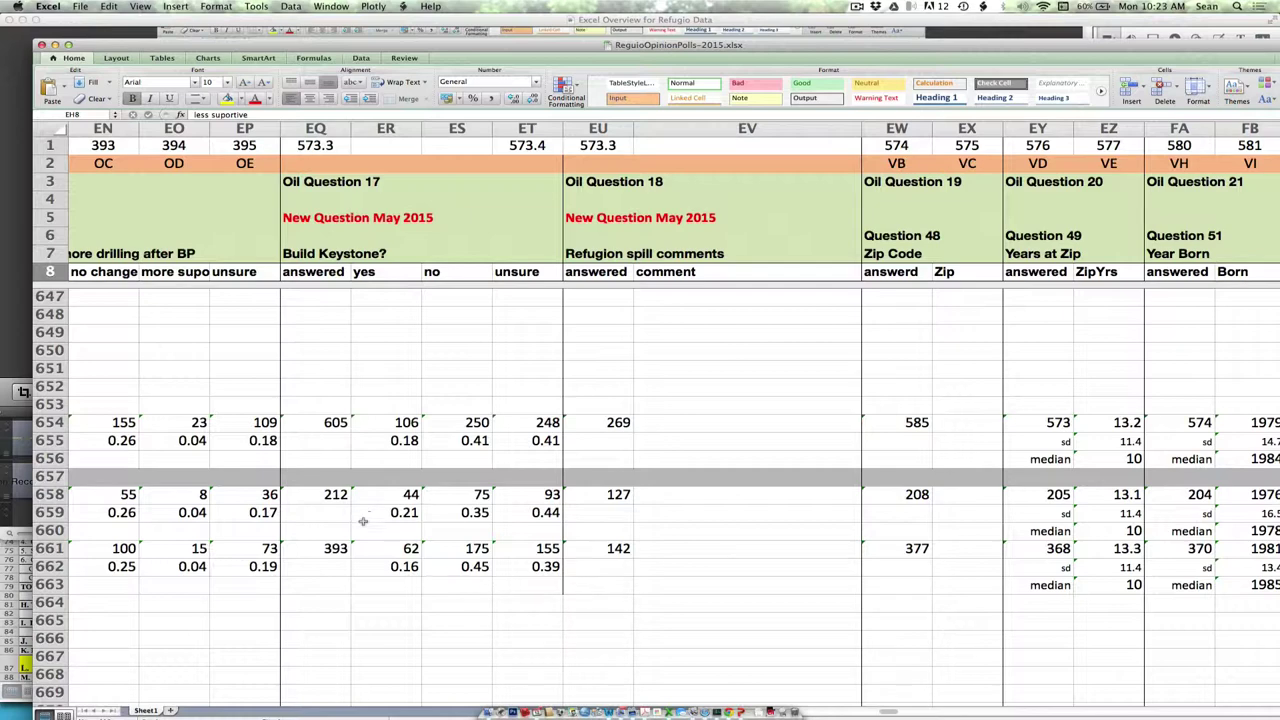
drag(318, 492, 512, 566)
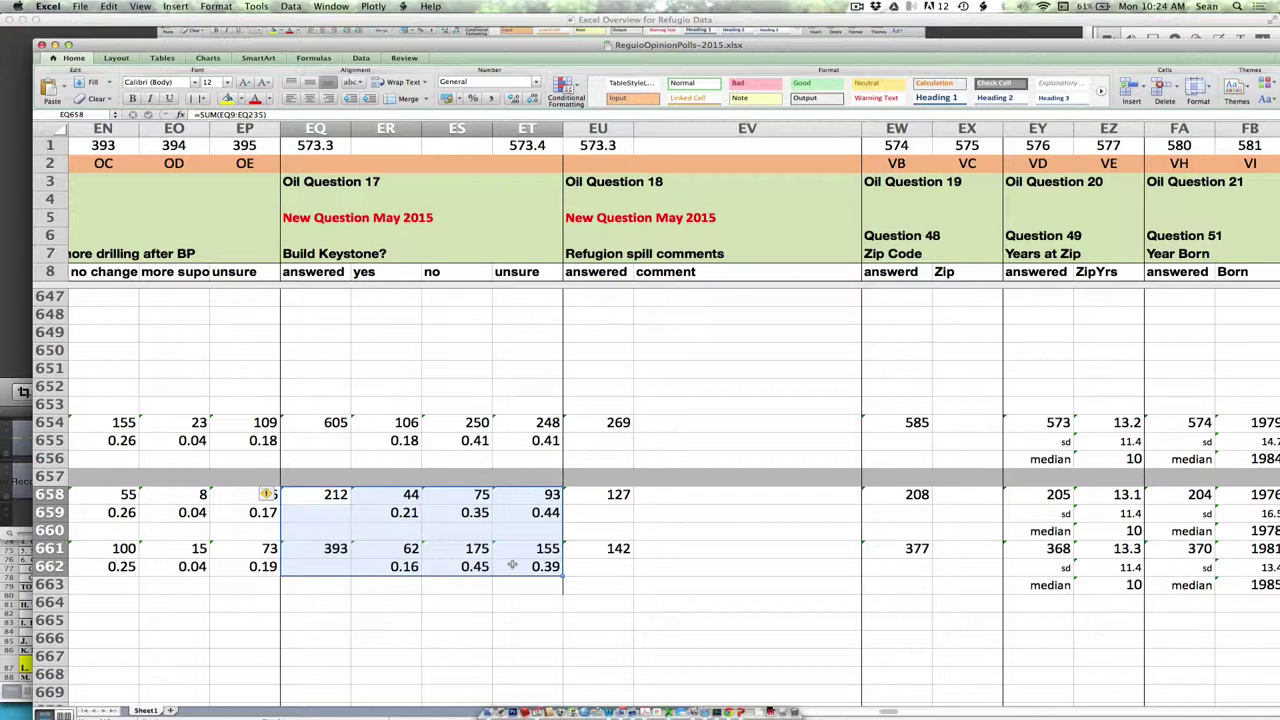
Step: Review the Refugio spill comment counts and the respondents' zip code, years at zip, birth year, gender and language results
scroll(512, 565, right, 5)
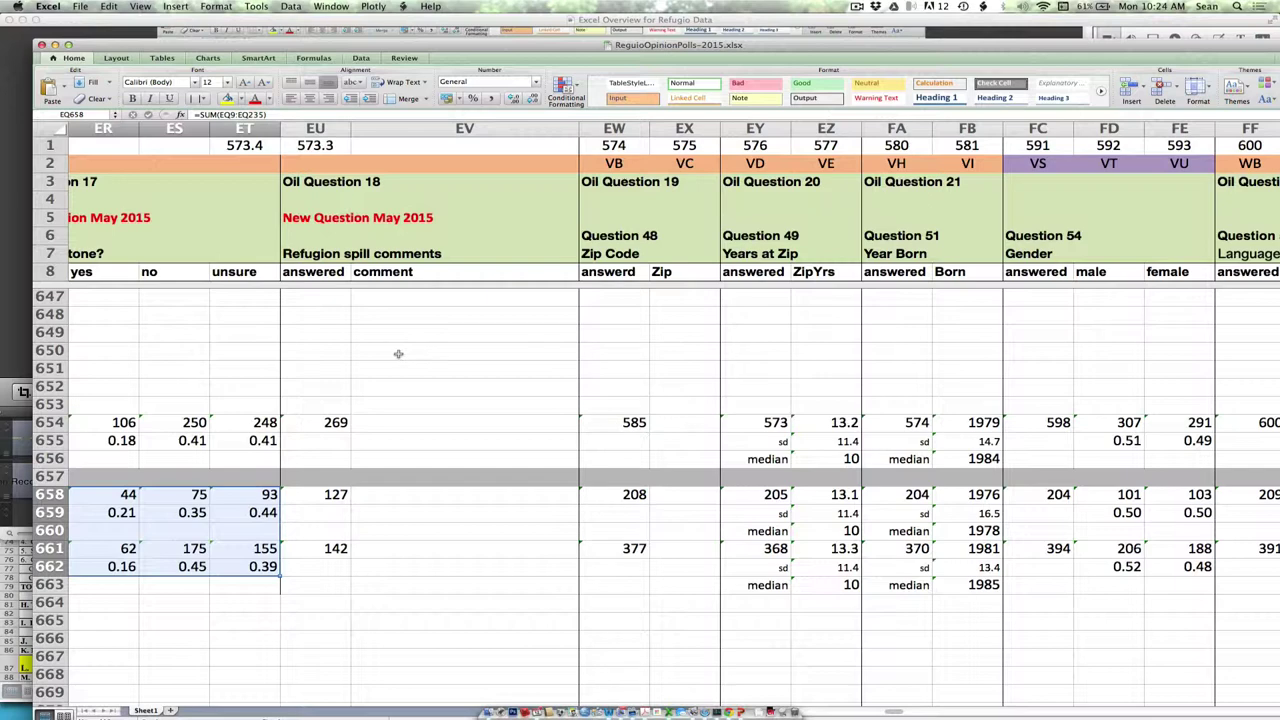
scroll(471, 353, right, 2)
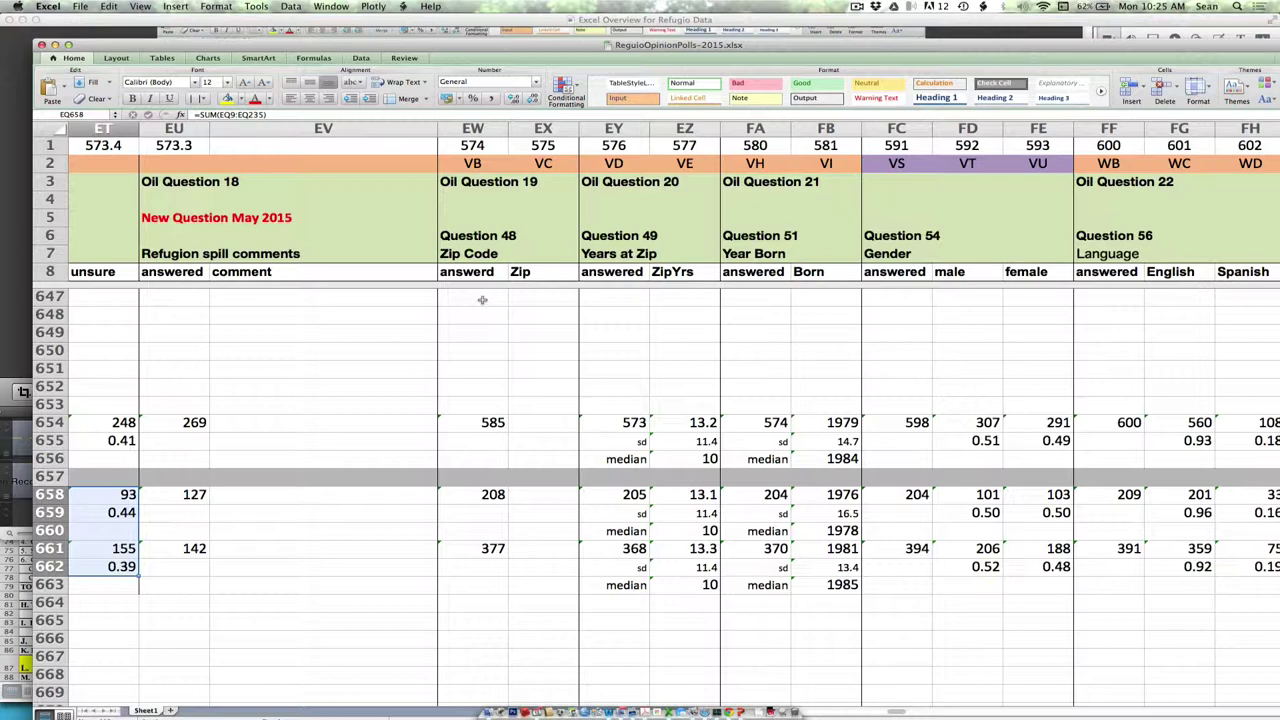
scroll(481, 299, right, 4)
scroll(480, 299, left, 1)
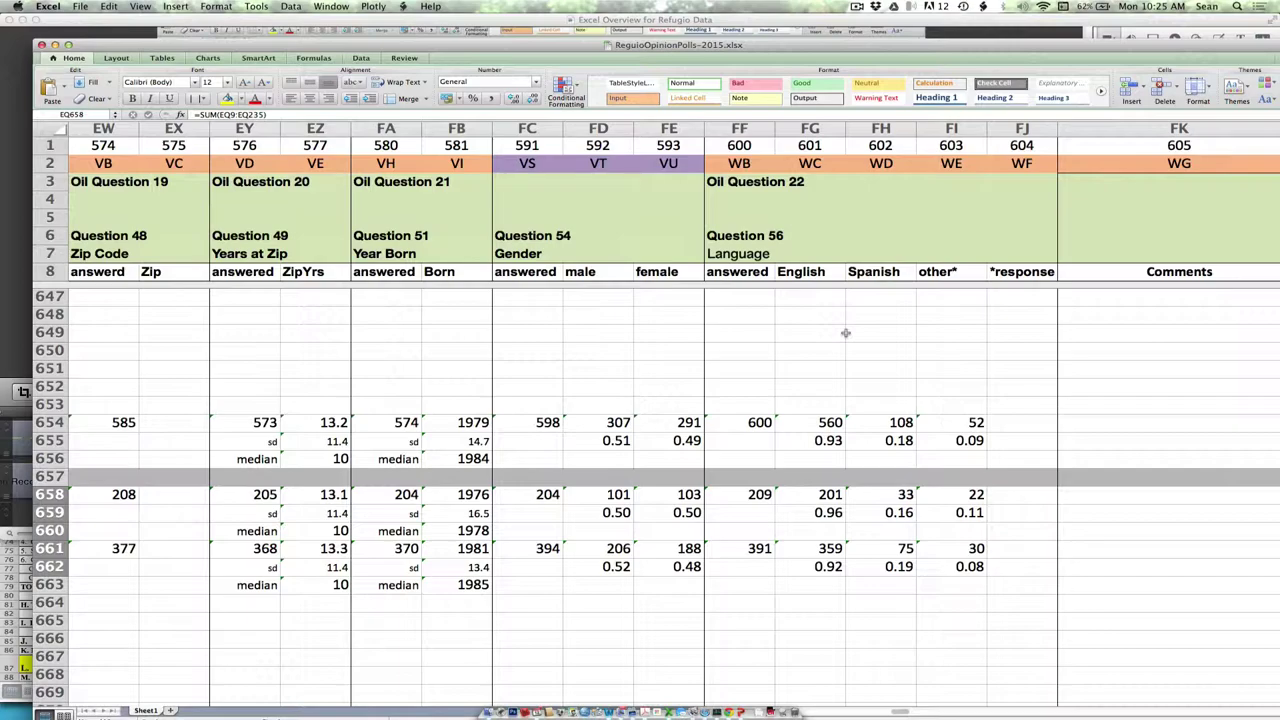
Step: Return to the survey information columns and sweep across all the question summaries to the beach data columns past the comments
scroll(845, 333, left, 20)
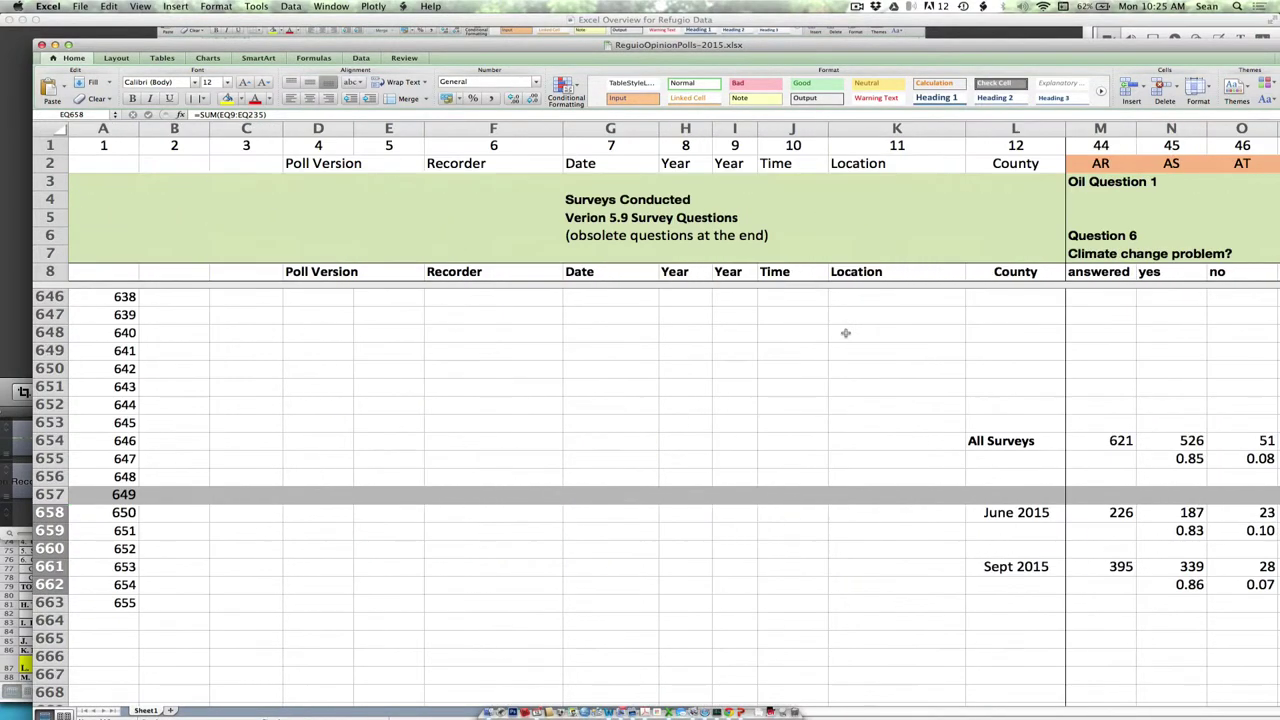
scroll(845, 333, right, 5)
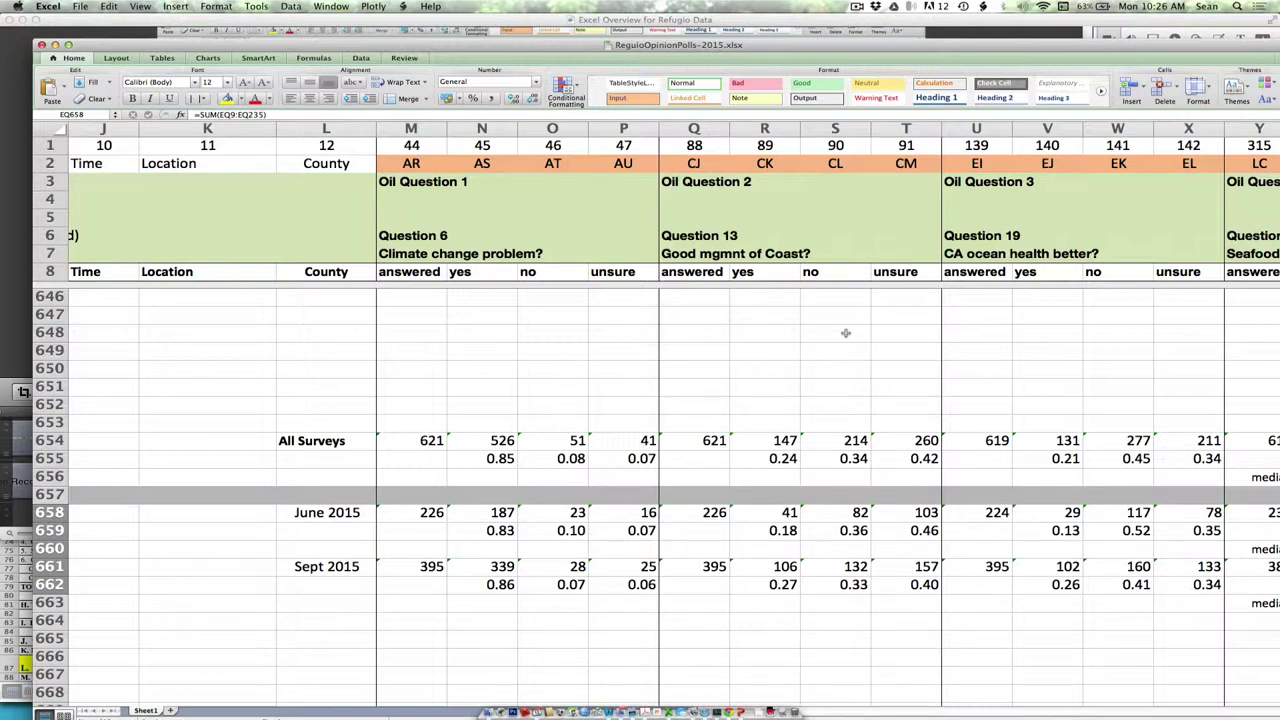
scroll(845, 333, right, 20)
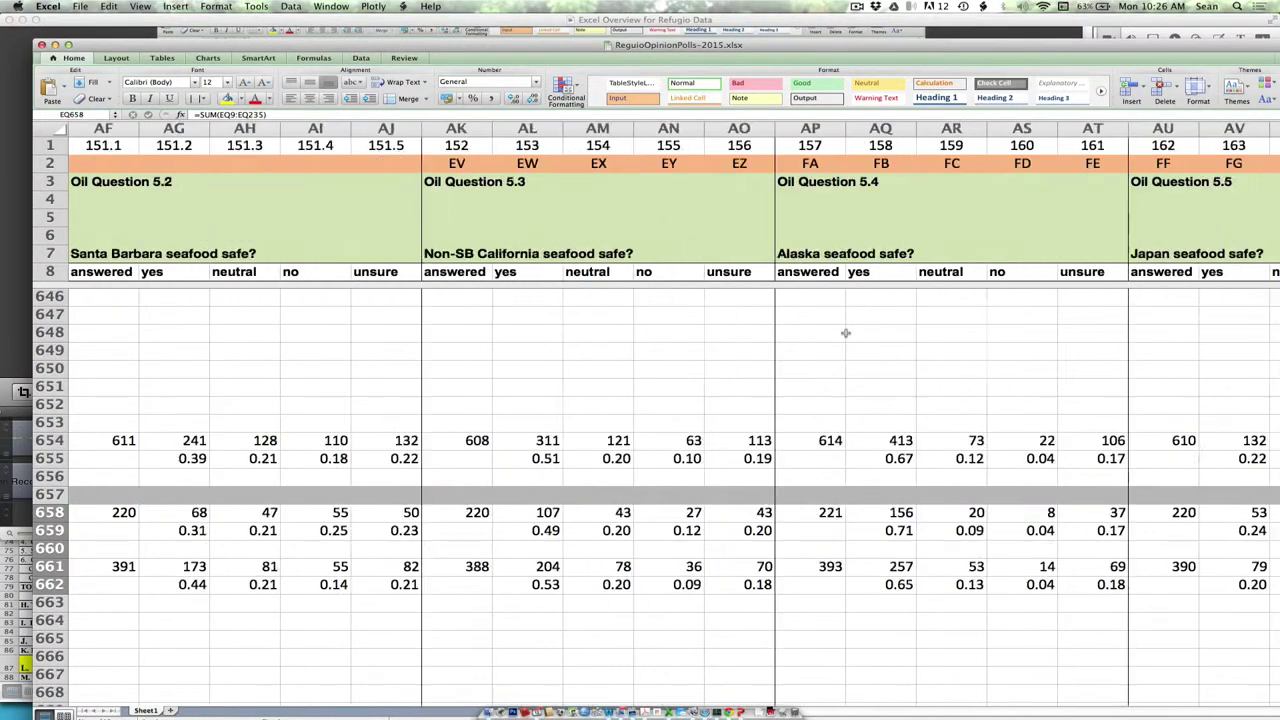
scroll(845, 333, right, 15)
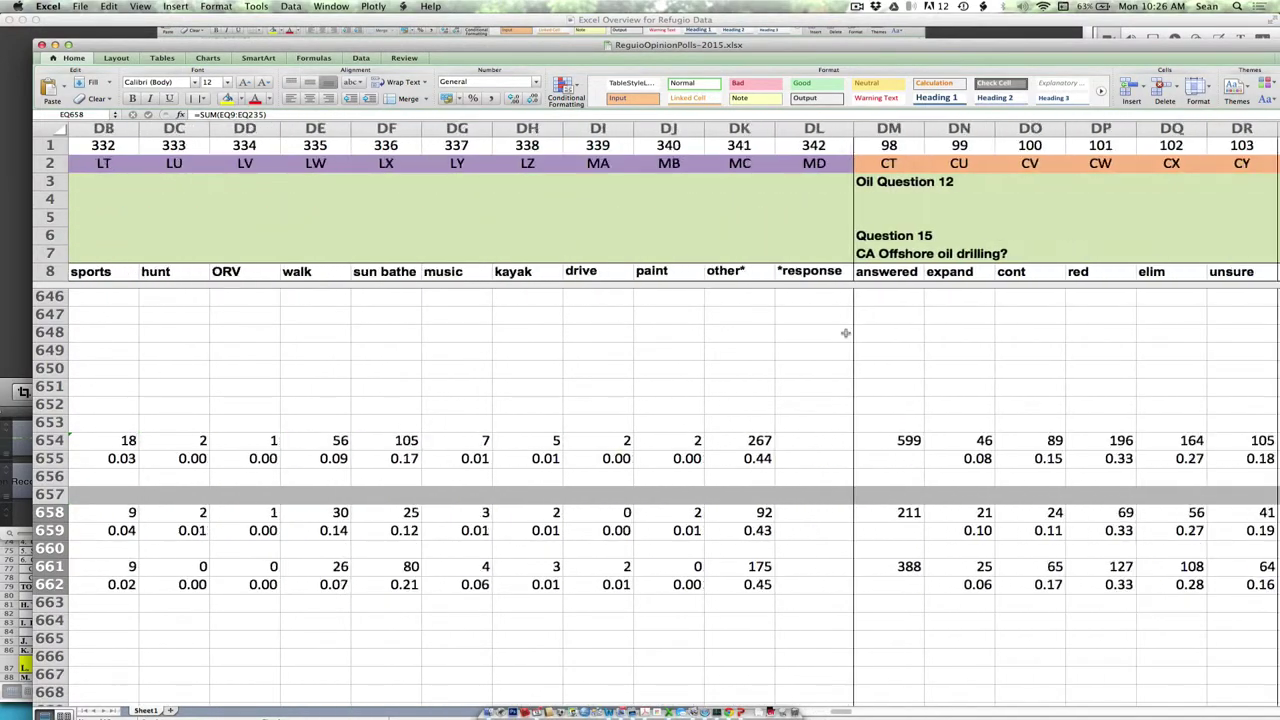
scroll(845, 333, right, 10)
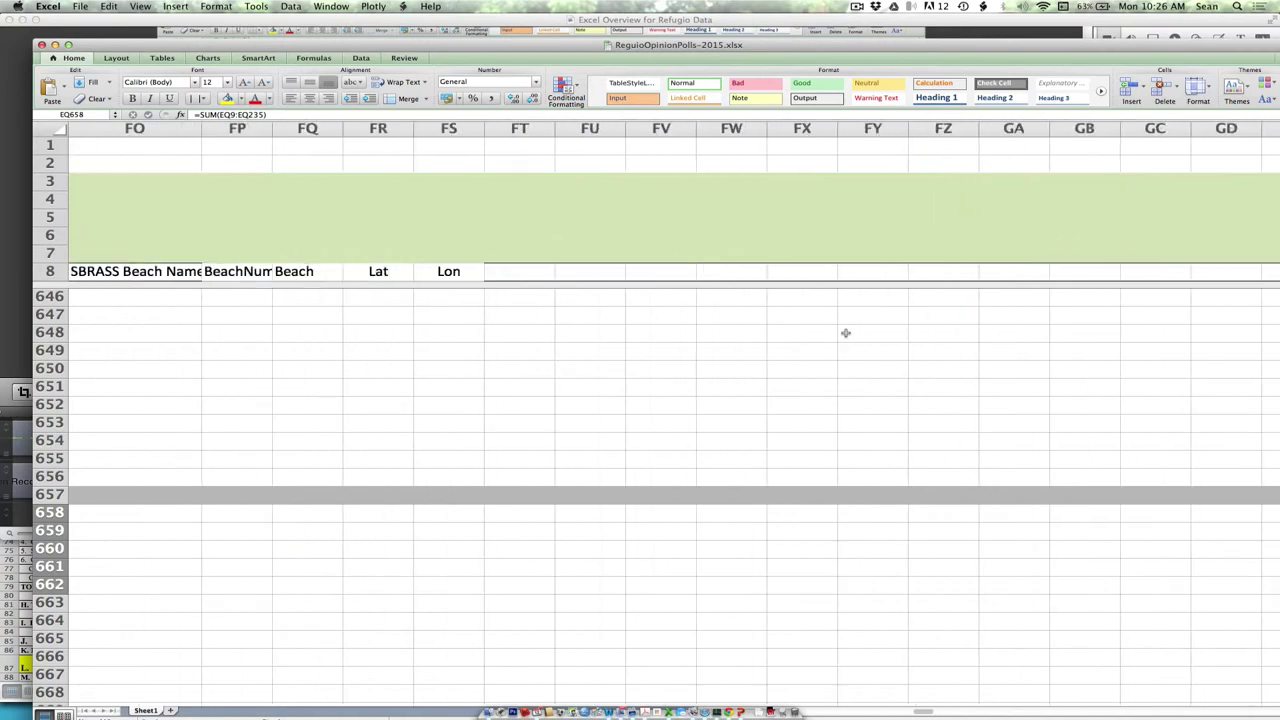
Step: Examine the beach data columns FL to FS in the individual survey rows, covering people density, tarring, beach name and coordinates
scroll(845, 333, left, 5)
scroll(845, 333, right, 2)
scroll(845, 333, right, 3)
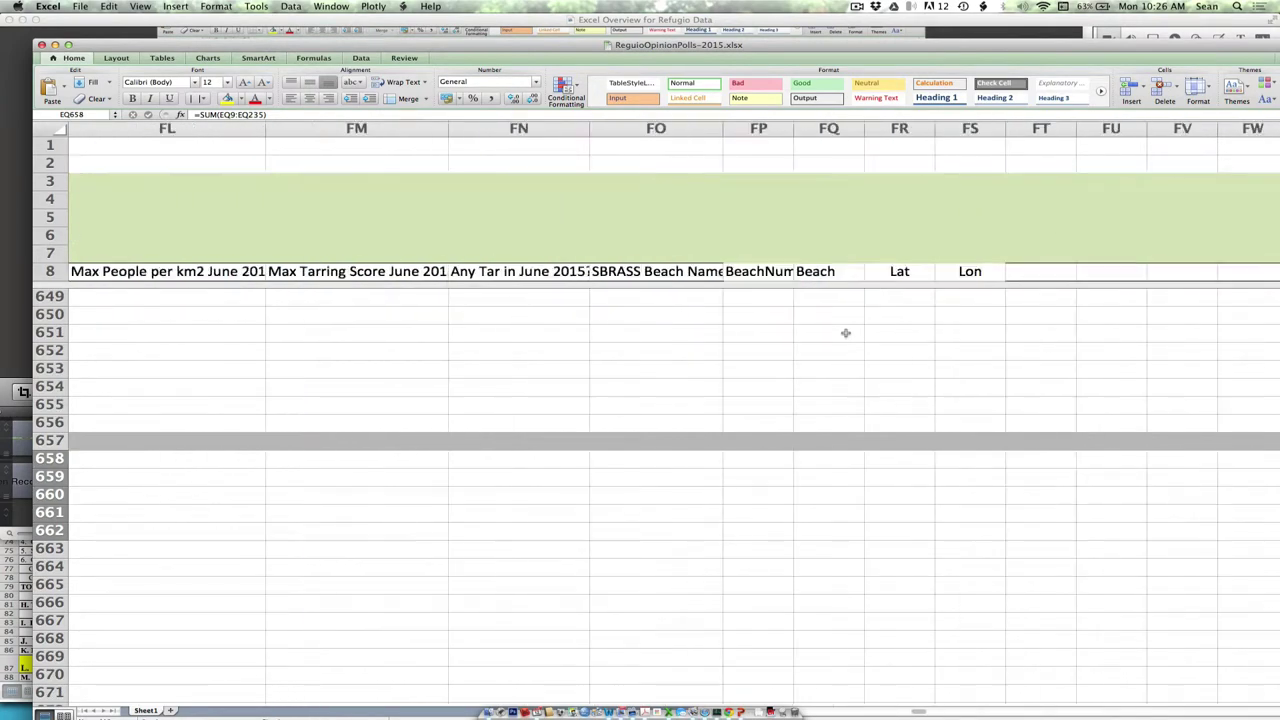
scroll(845, 333, up, 6)
scroll(845, 333, up, 2)
scroll(845, 333, left, 4)
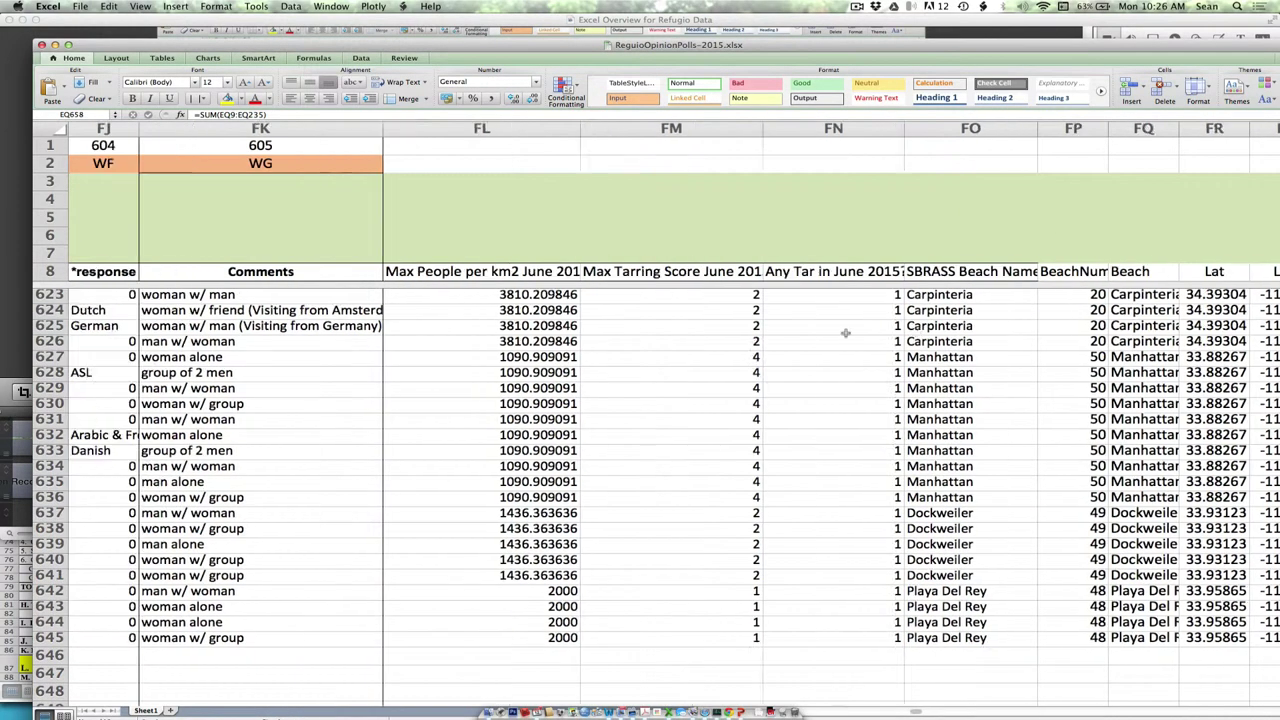
scroll(845, 333, right, 1)
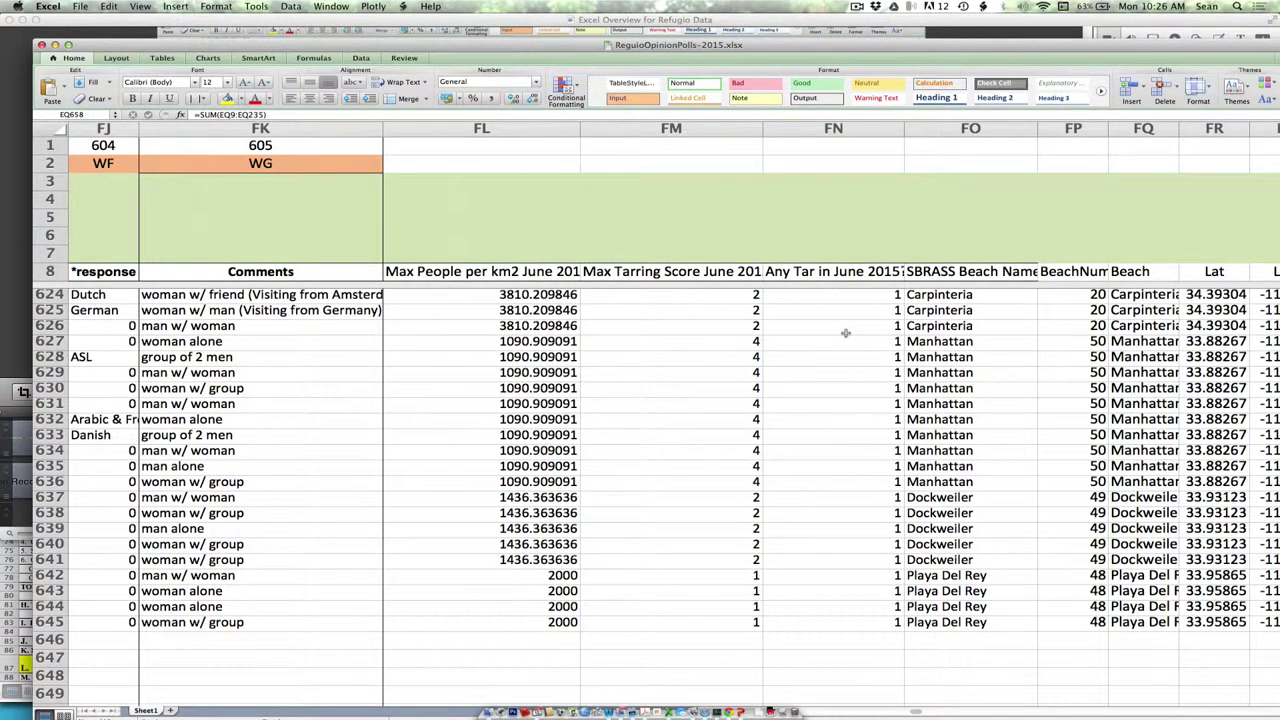
scroll(845, 333, right, 1)
scroll(845, 333, right, 1)
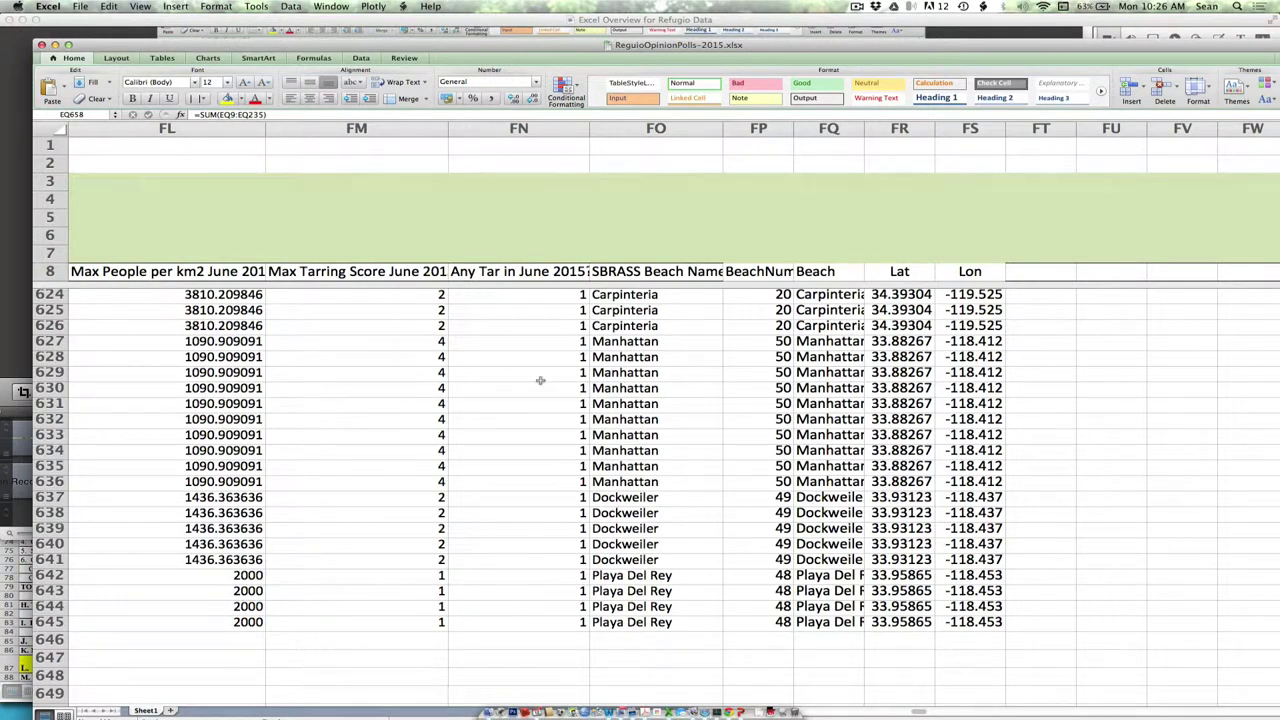
Step: Compare the respondent comments and maximum people per km2 across the beach records, from Playa Del Rey back up to Ormond
scroll(443, 389, left, 5)
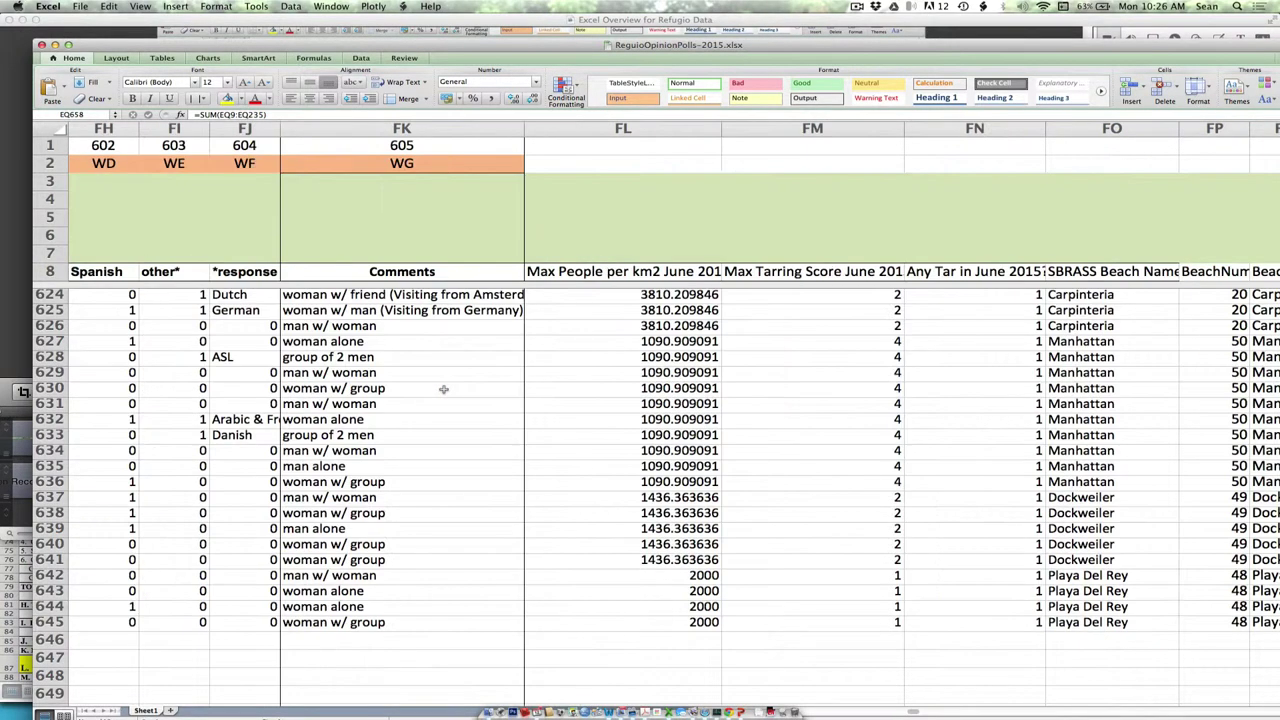
scroll(443, 389, right, 1)
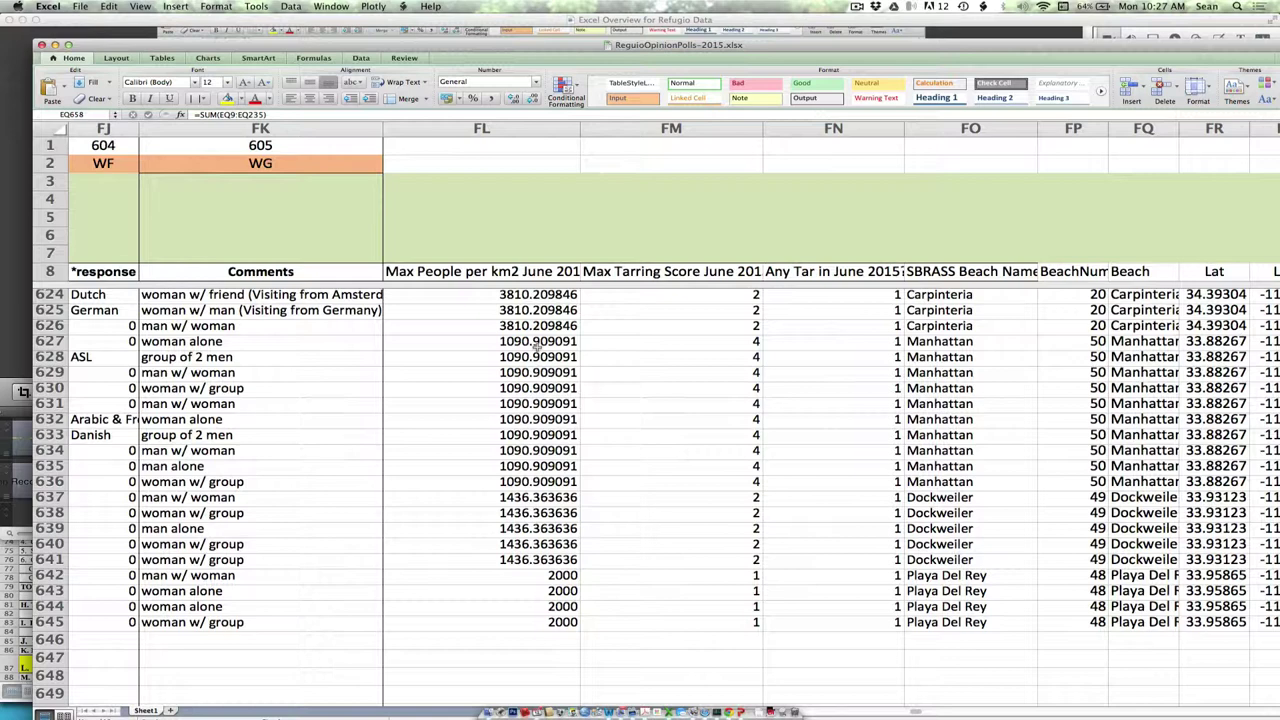
scroll(548, 574, up, 3)
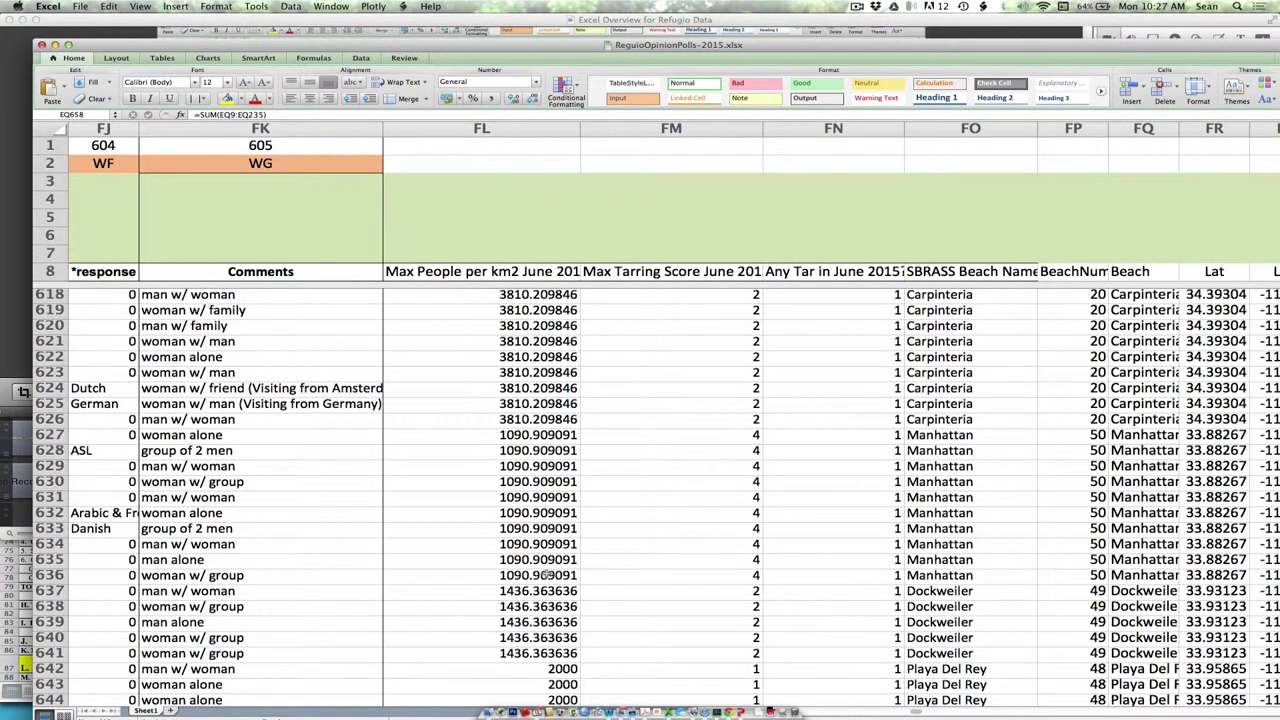
scroll(537, 440, up, 5)
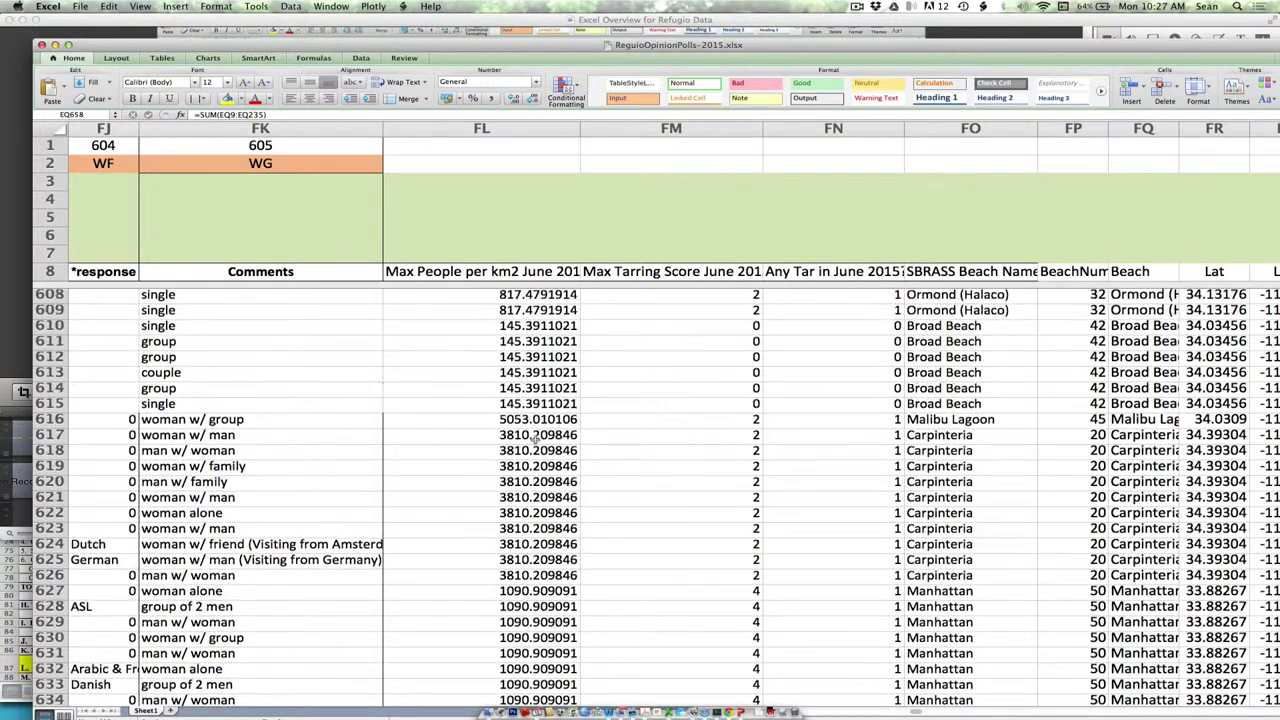
Step: Highlight the maximum people per km2 and the maximum tarring score of the Ormond (Halaco) records in rows 605 to 609
scroll(537, 440, down, 2)
scroll(537, 440, up, 6)
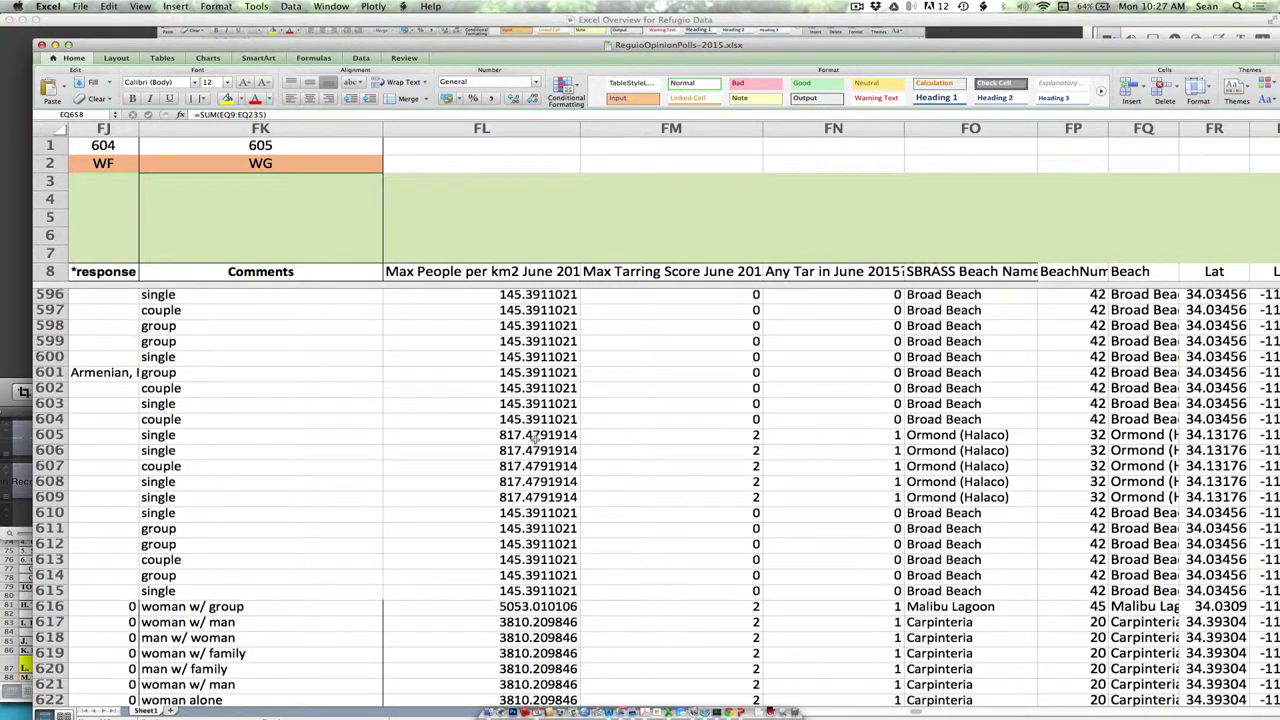
scroll(537, 440, down, 2)
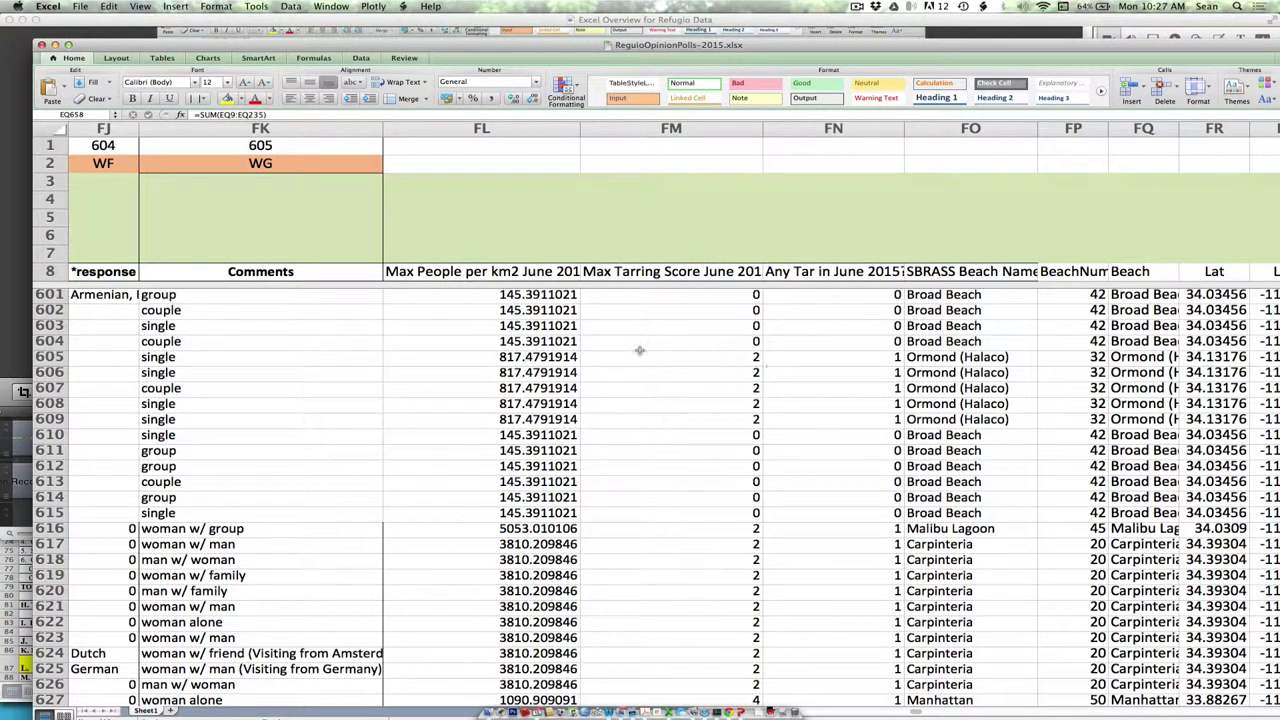
click(548, 360)
drag(548, 366, 545, 420)
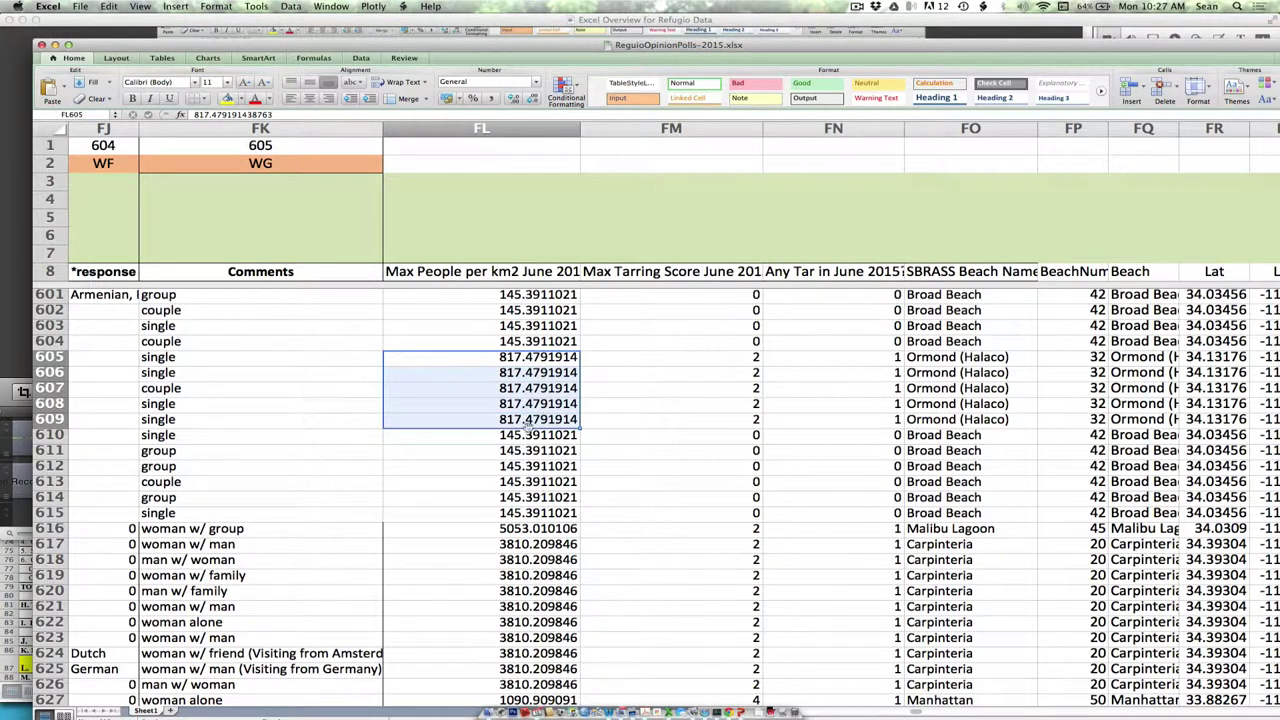
drag(607, 362, 620, 415)
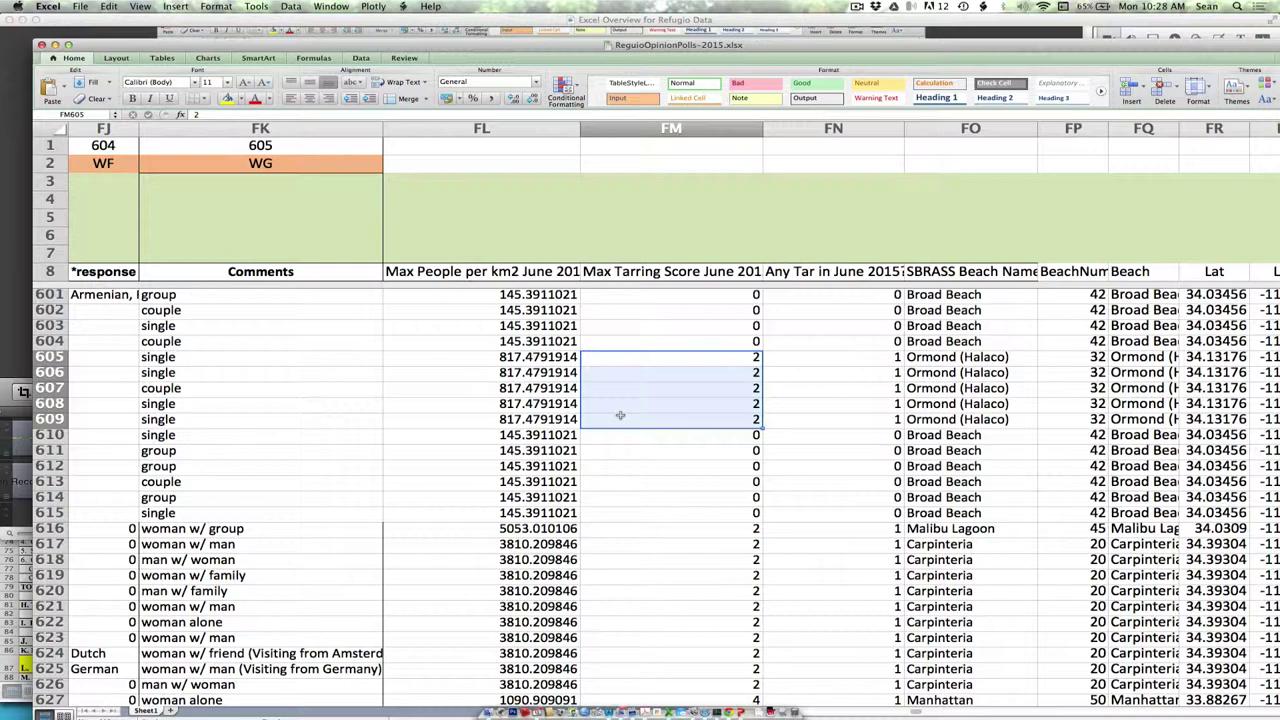
Step: Check the any-tar value in row 605 and highlight the SBRASS beach names of the Ormond (Halaco) records
scroll(620, 415, right, 3)
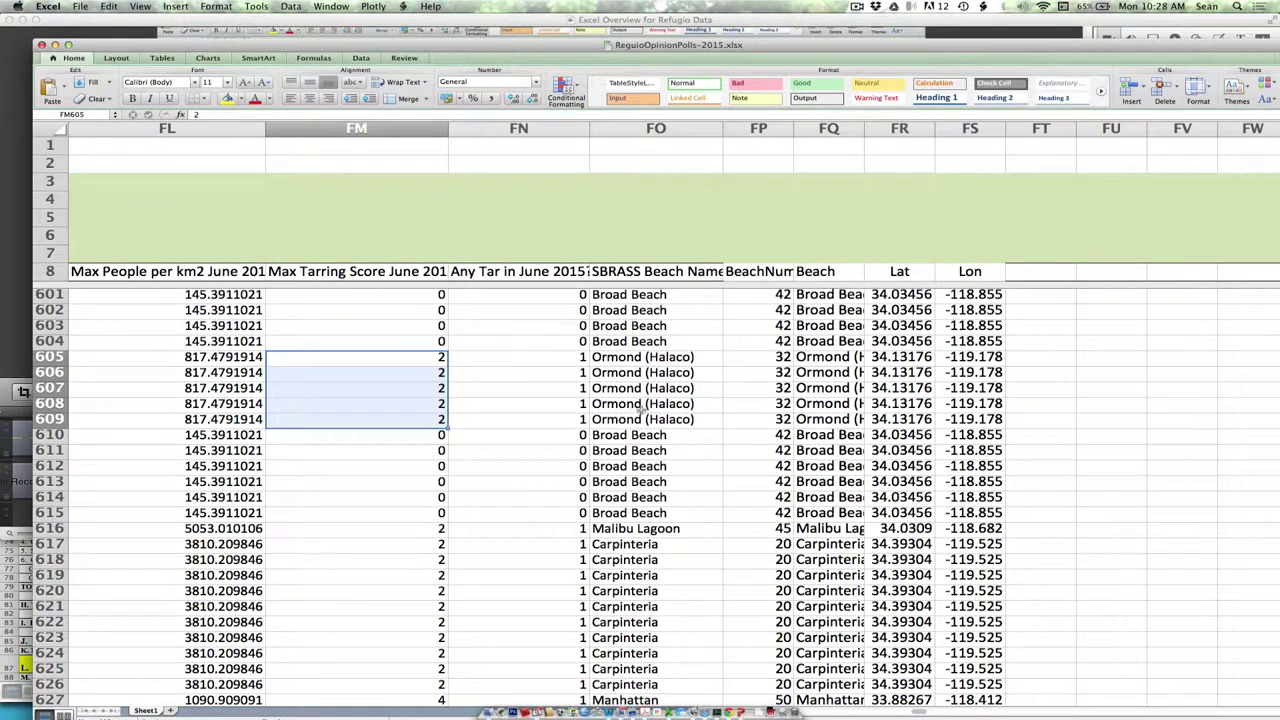
click(549, 371)
click(545, 358)
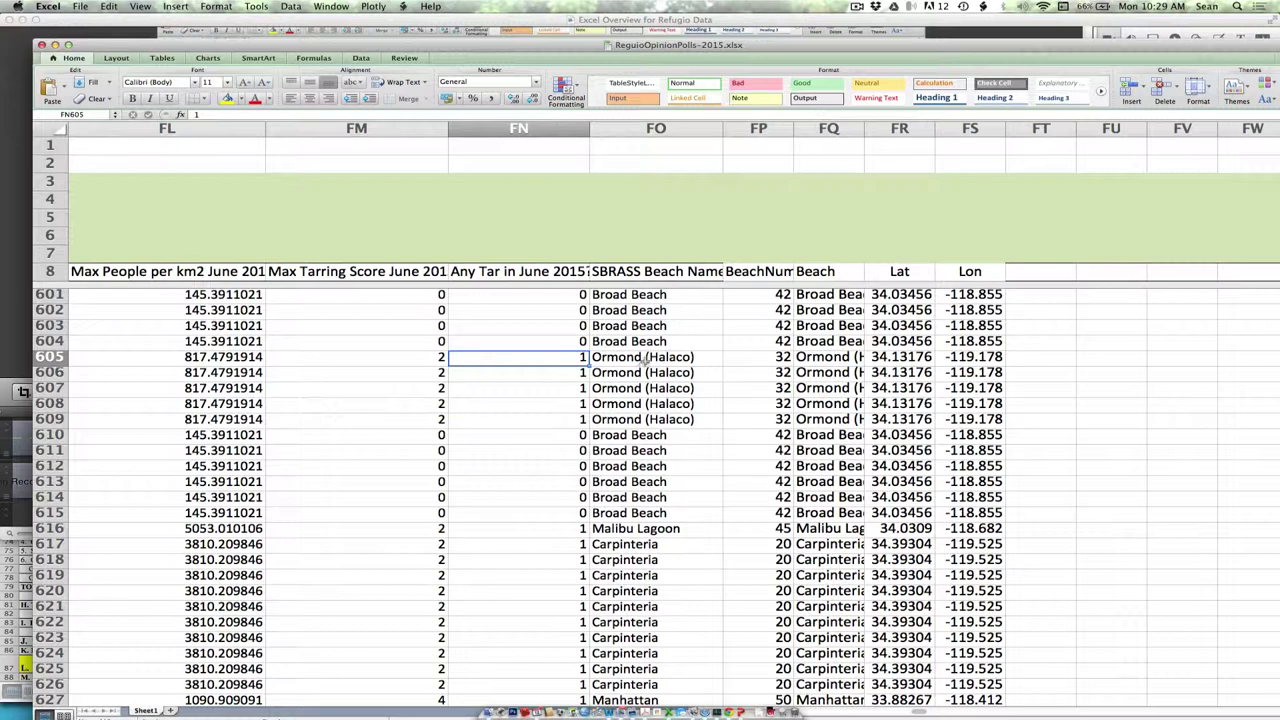
drag(647, 360, 652, 420)
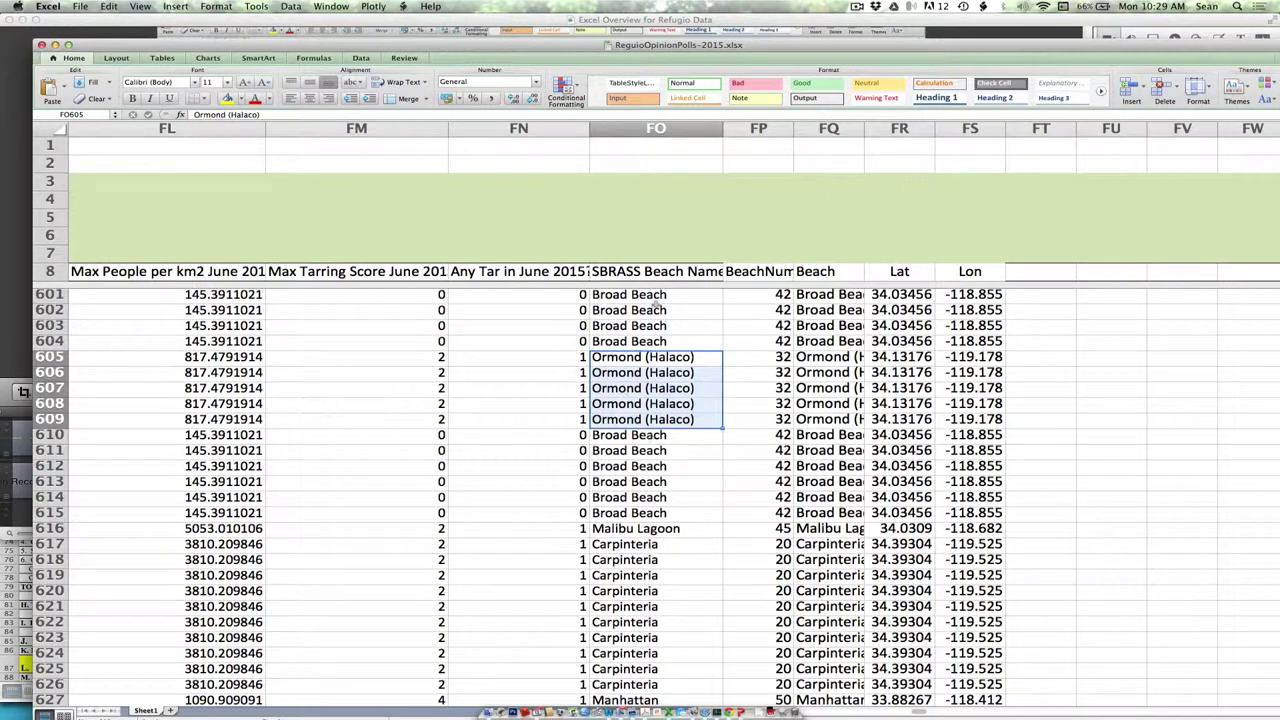
click(629, 362)
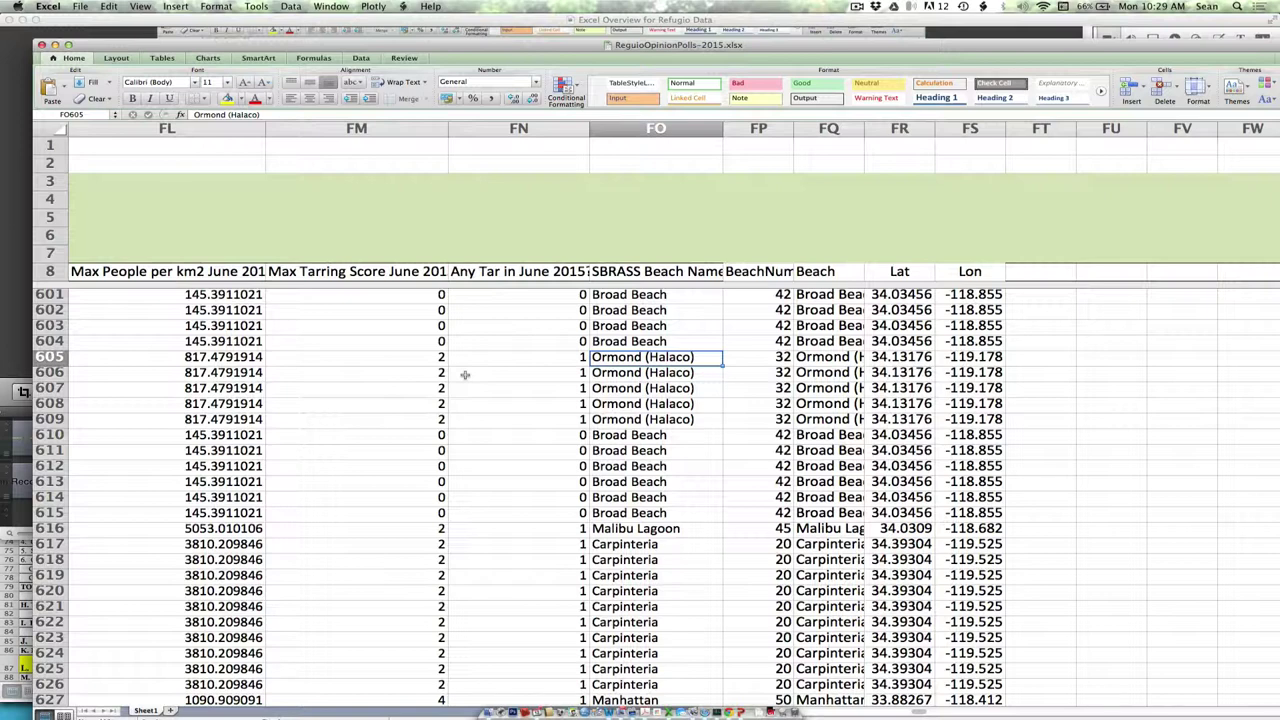
Step: Step through row 605's beach number, beach, latitude and longitude cells, and return to the beach number
key(Right)
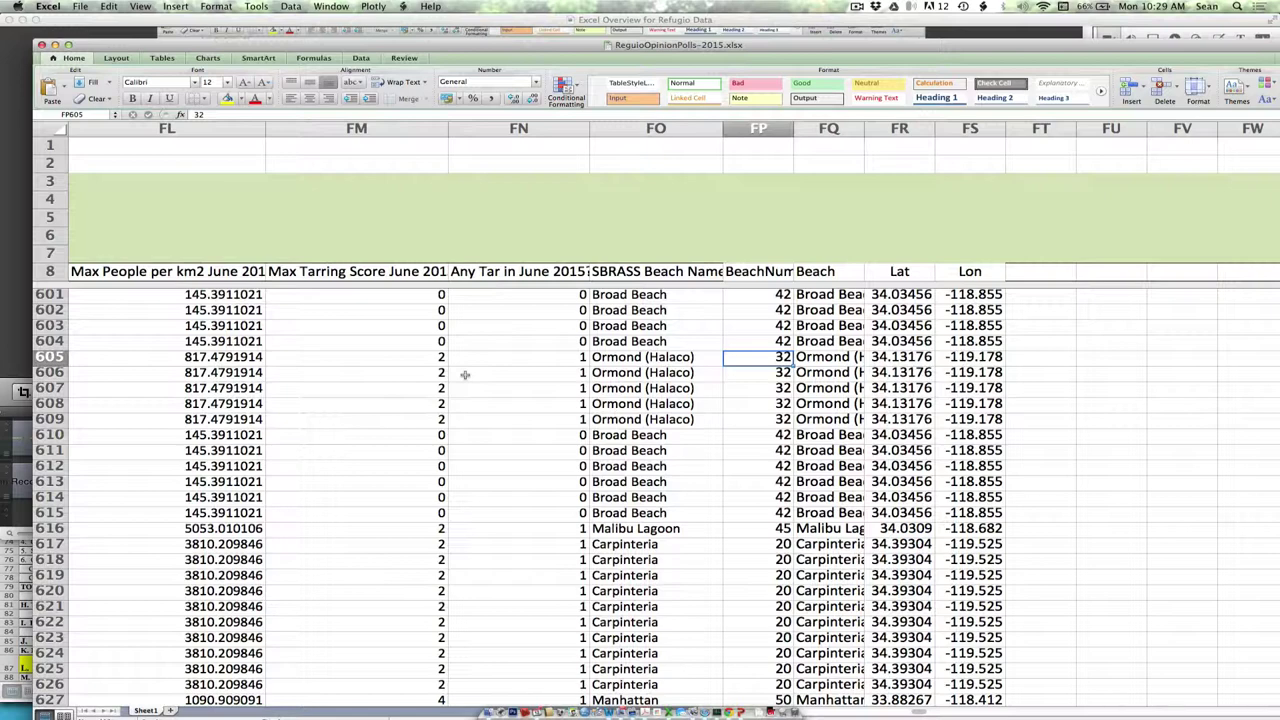
key(Right)
key(Right)
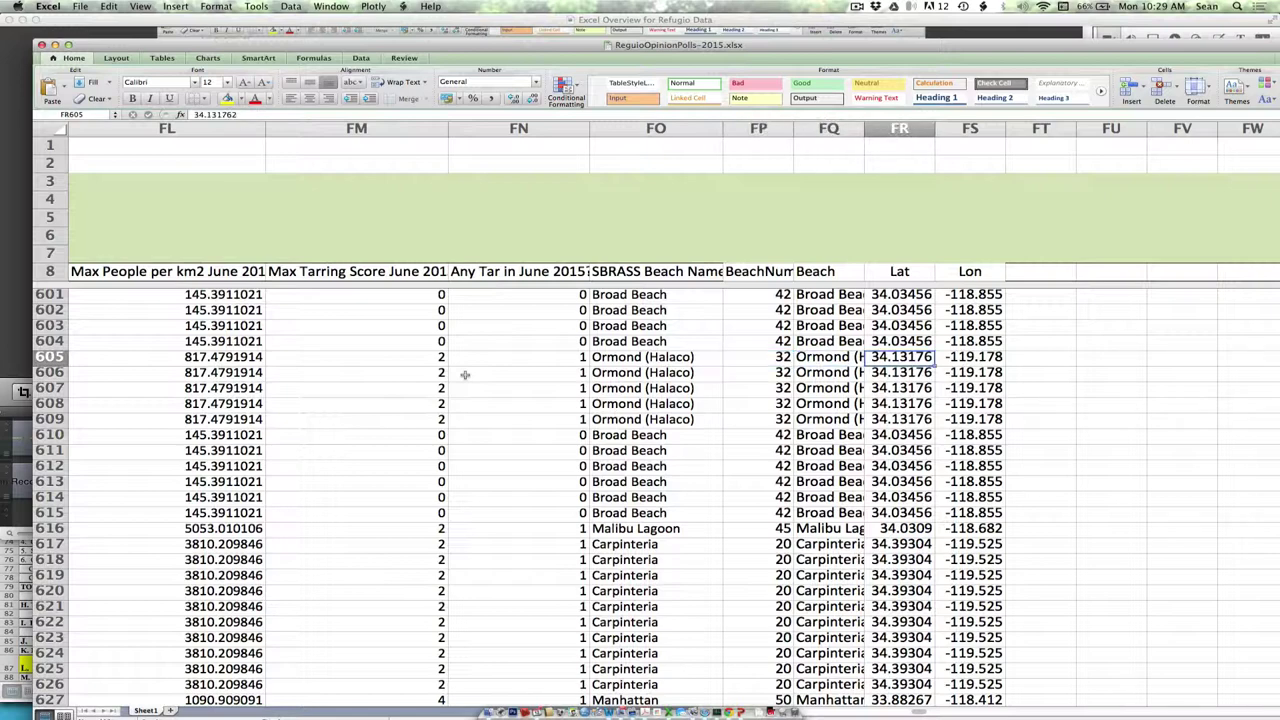
key(Right)
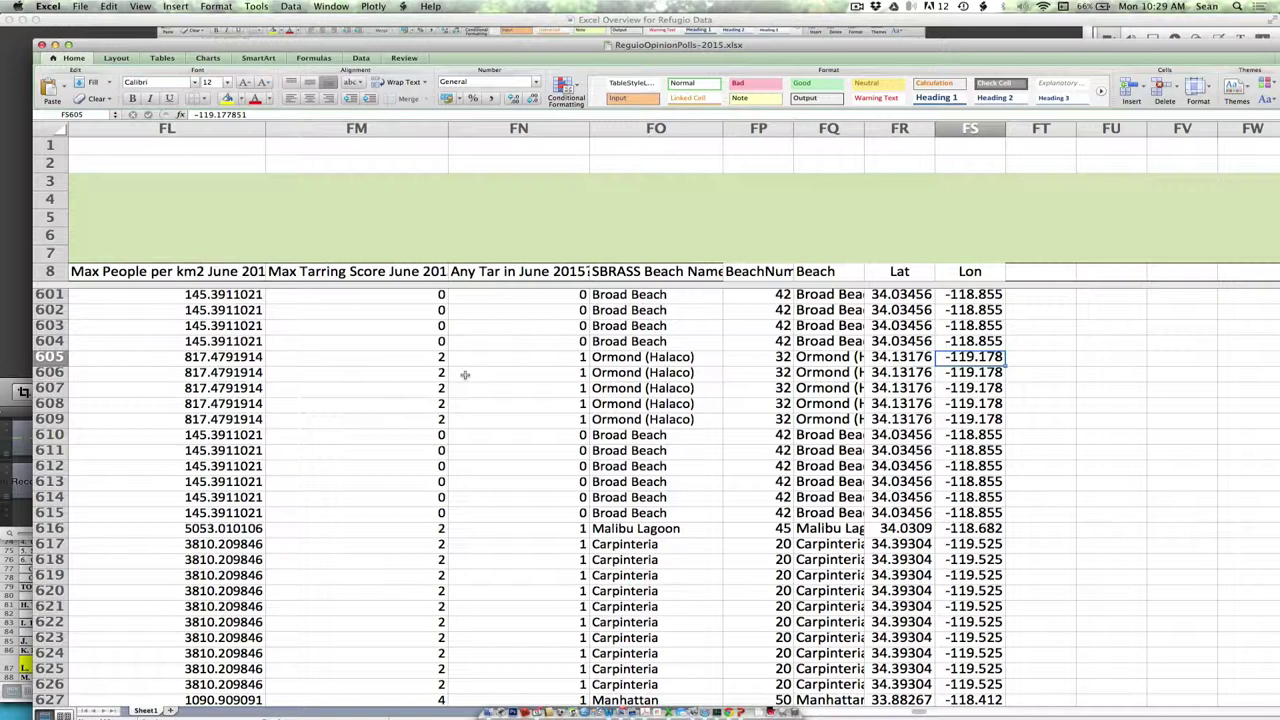
key(Left)
key(Left)
key(Left)
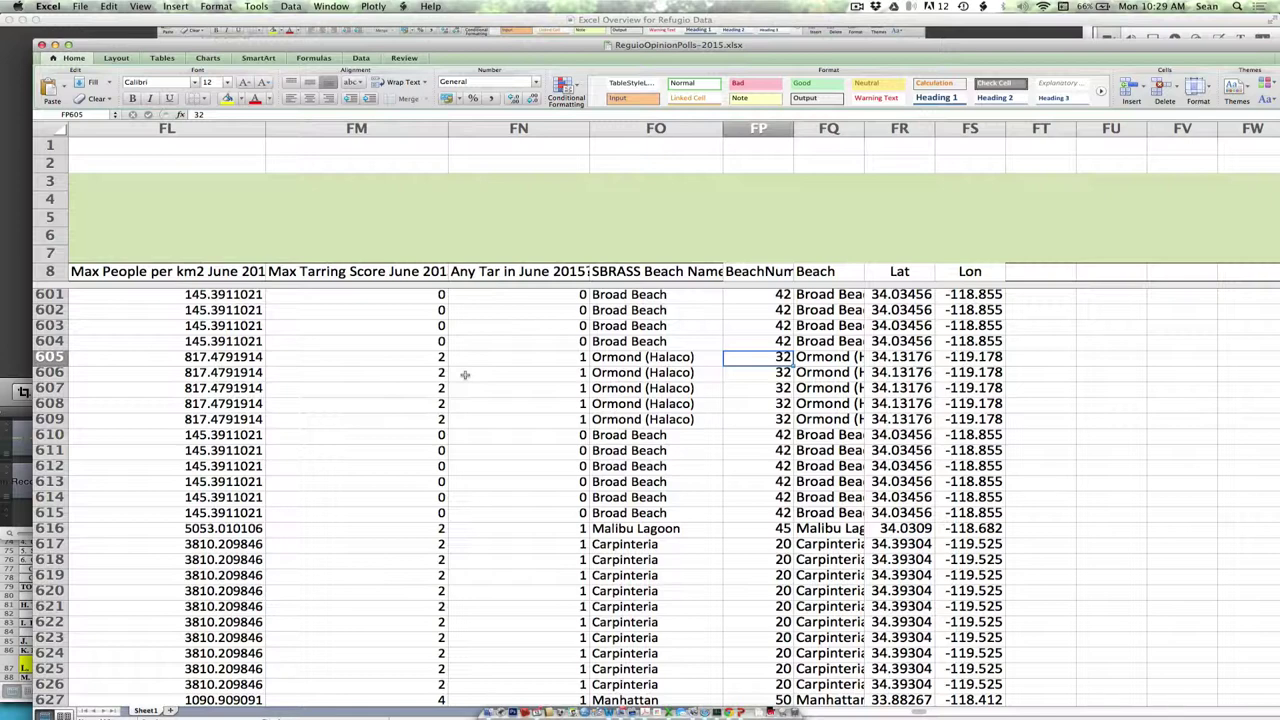
Step: Sweep back across the question and beach activity columns to the poll version, recorder, date and location columns of the survey rows
scroll(465, 375, left, 20)
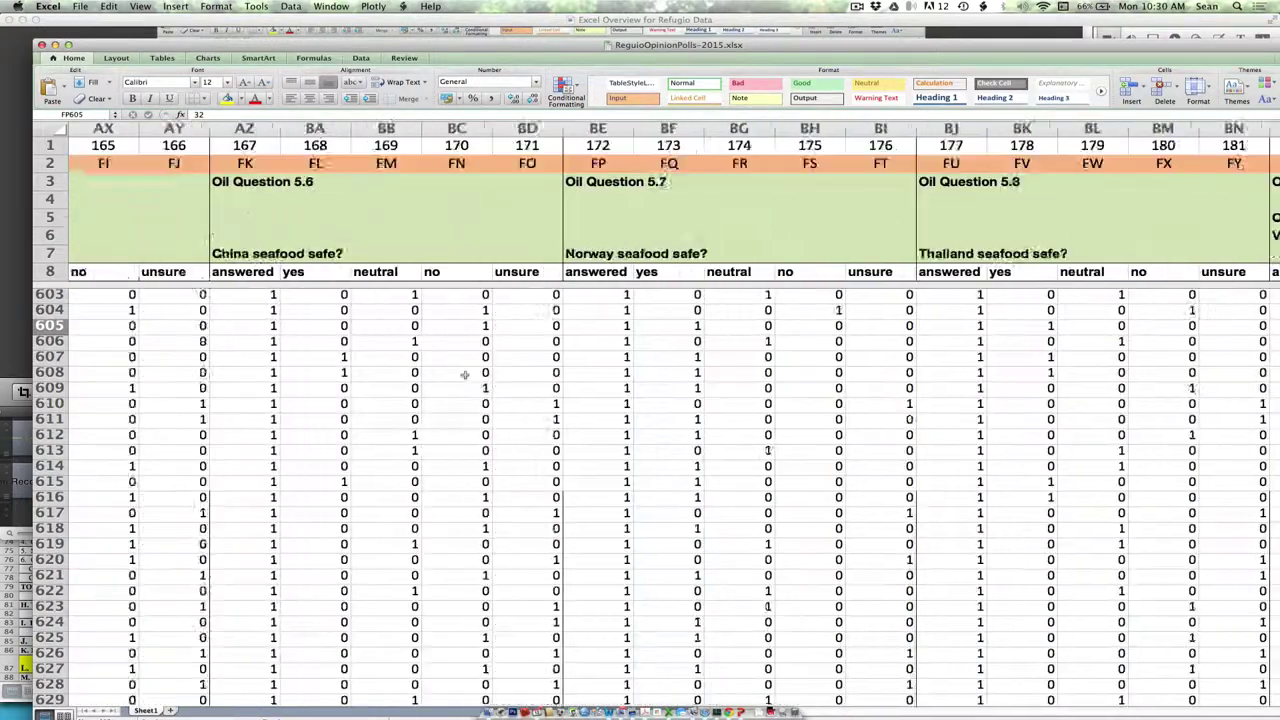
scroll(465, 375, right, 5)
scroll(465, 375, right, 15)
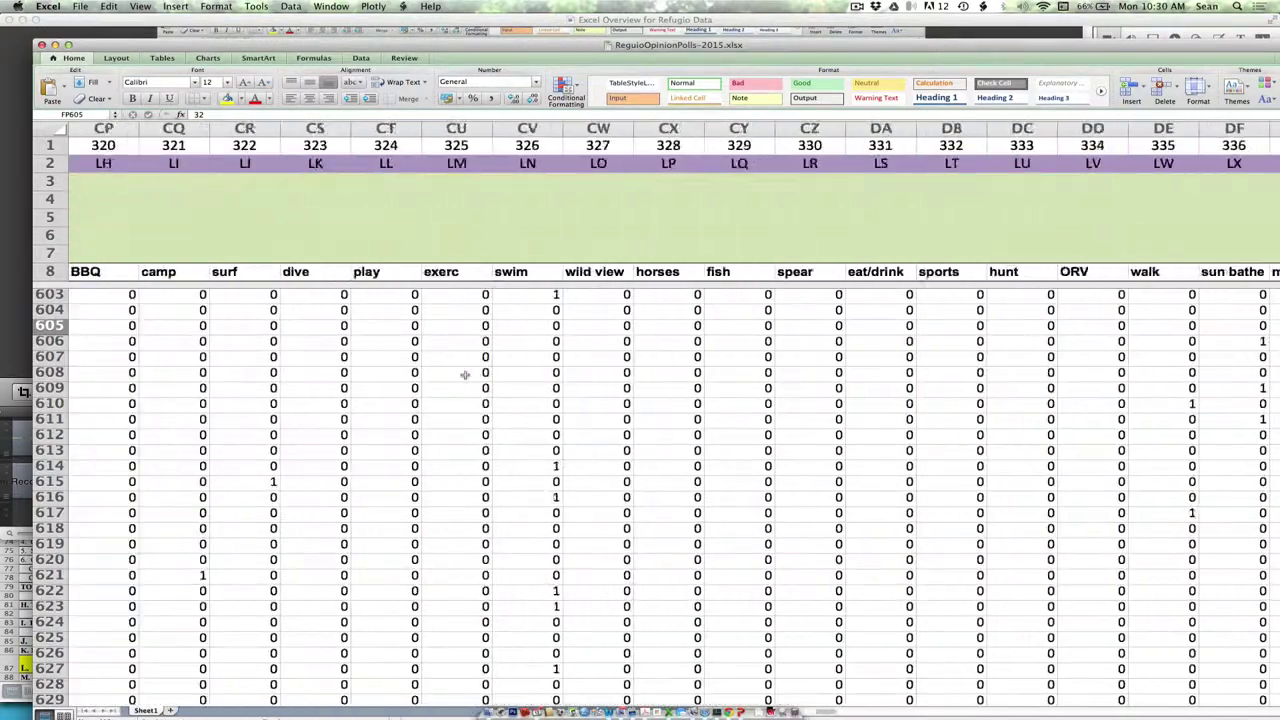
scroll(465, 375, left, 5)
scroll(465, 375, left, 15)
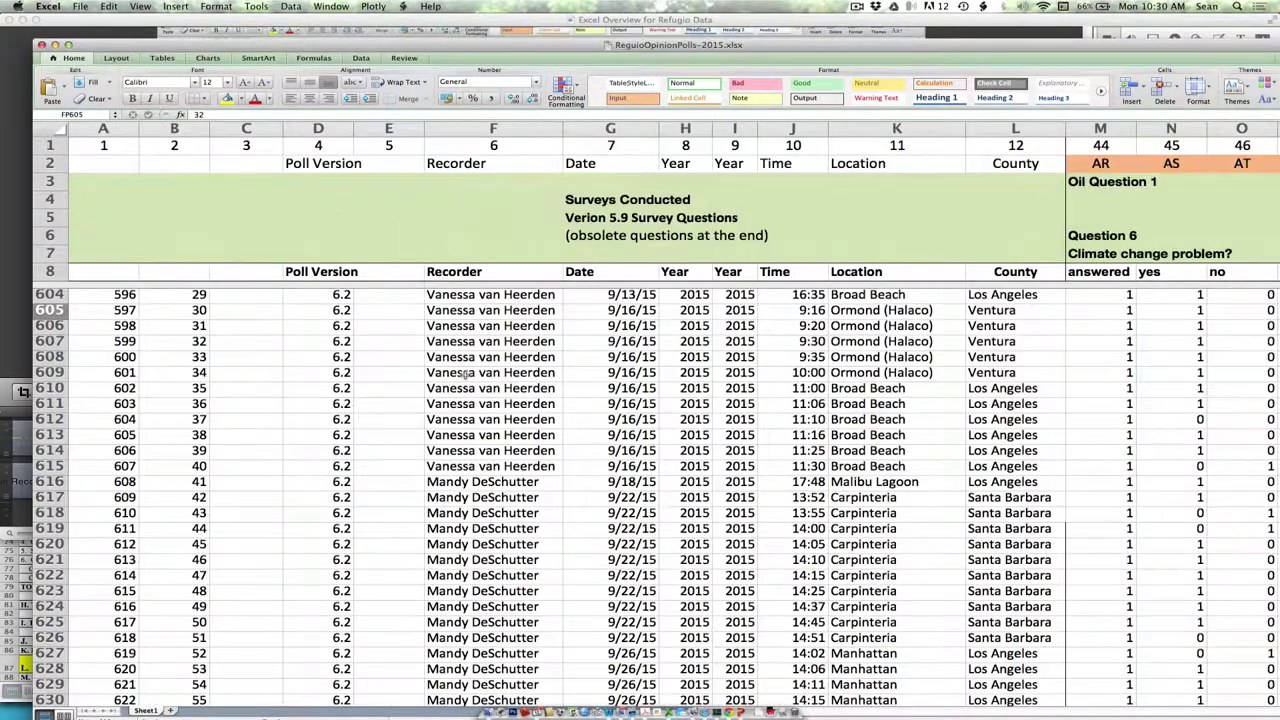